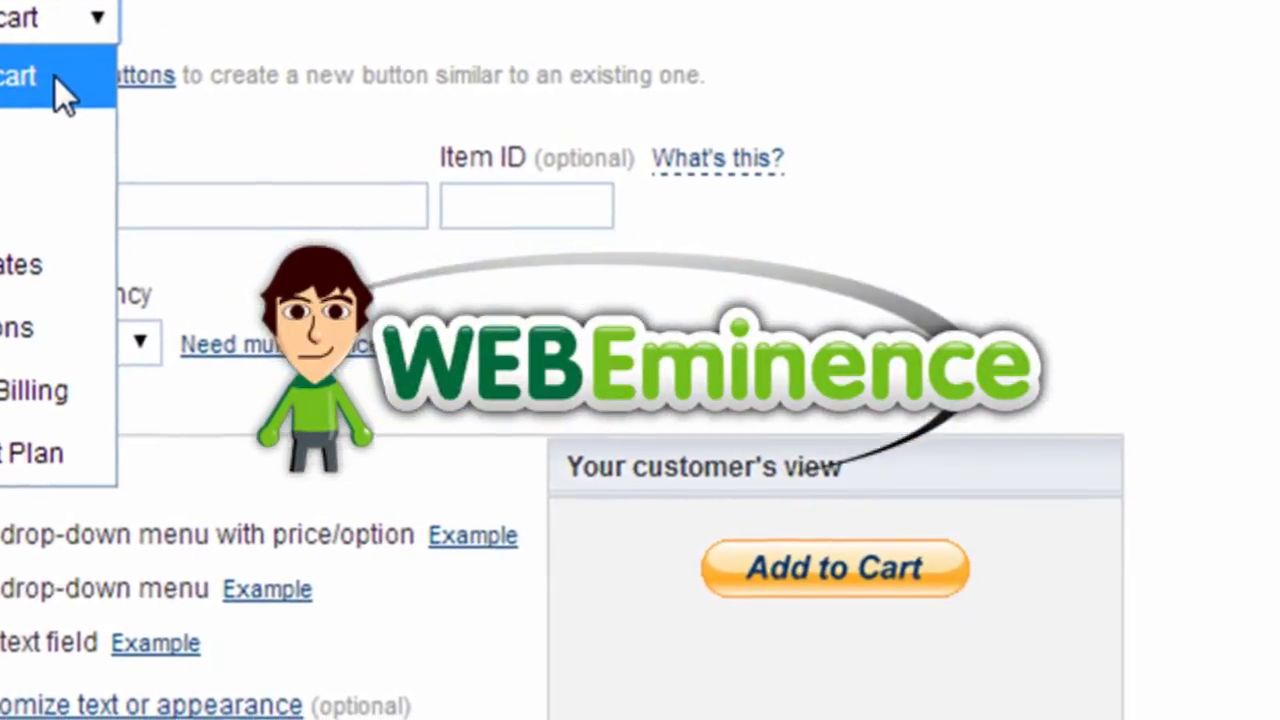
Pick Buy Now as the button type, then reopen the button-type list
left_click(55, 138)
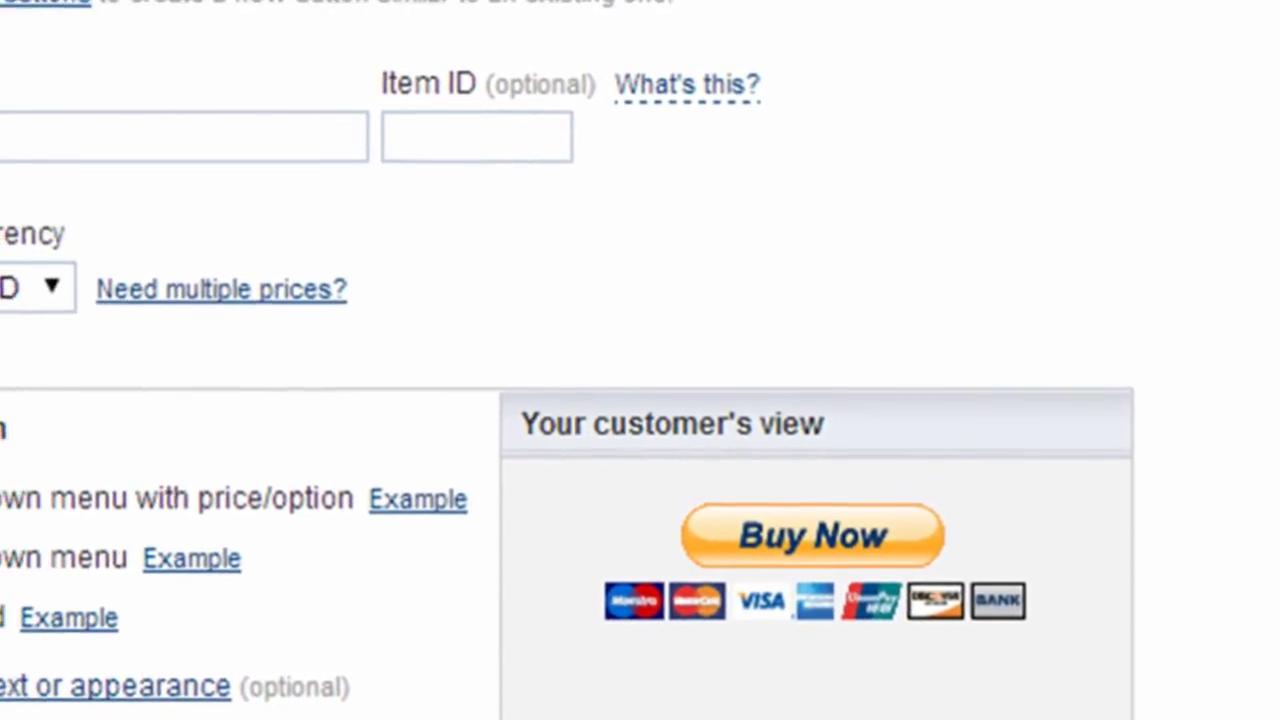
left_click(2, 2)
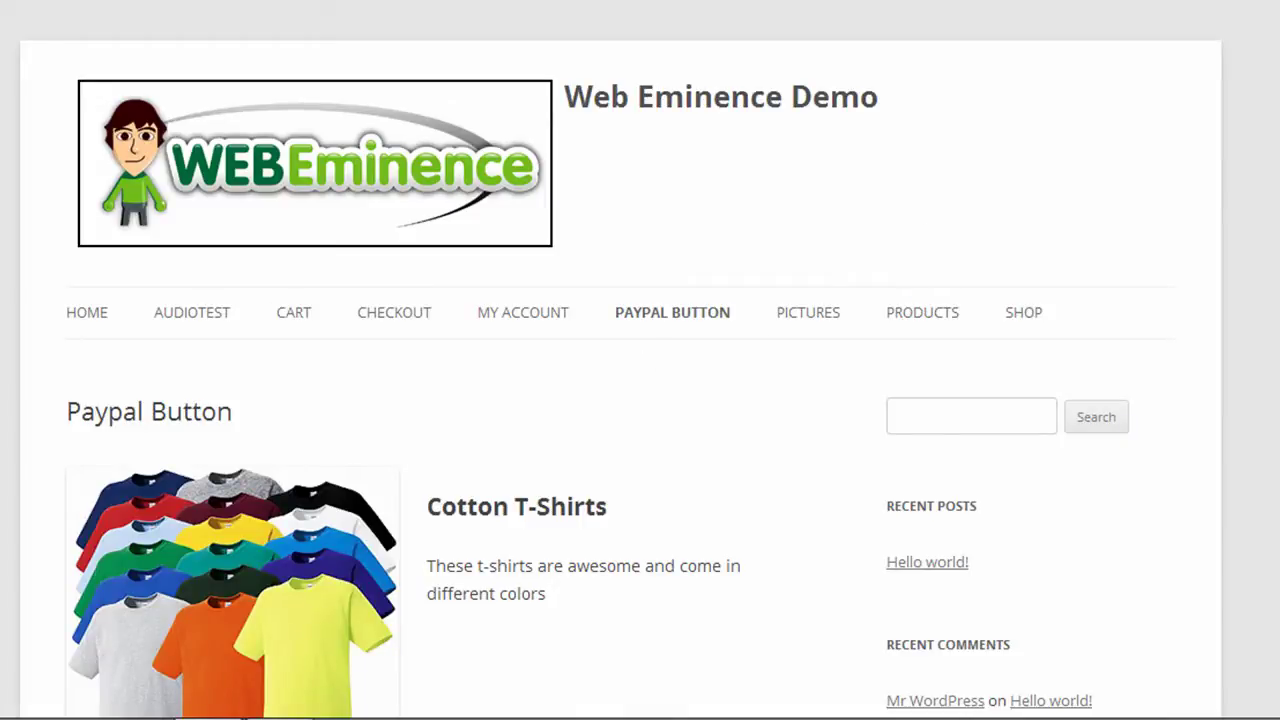
Scroll down the WordPress Paypal Button page to review the Cotton T-Shirts listing
scroll(640, 360, "down", 3)
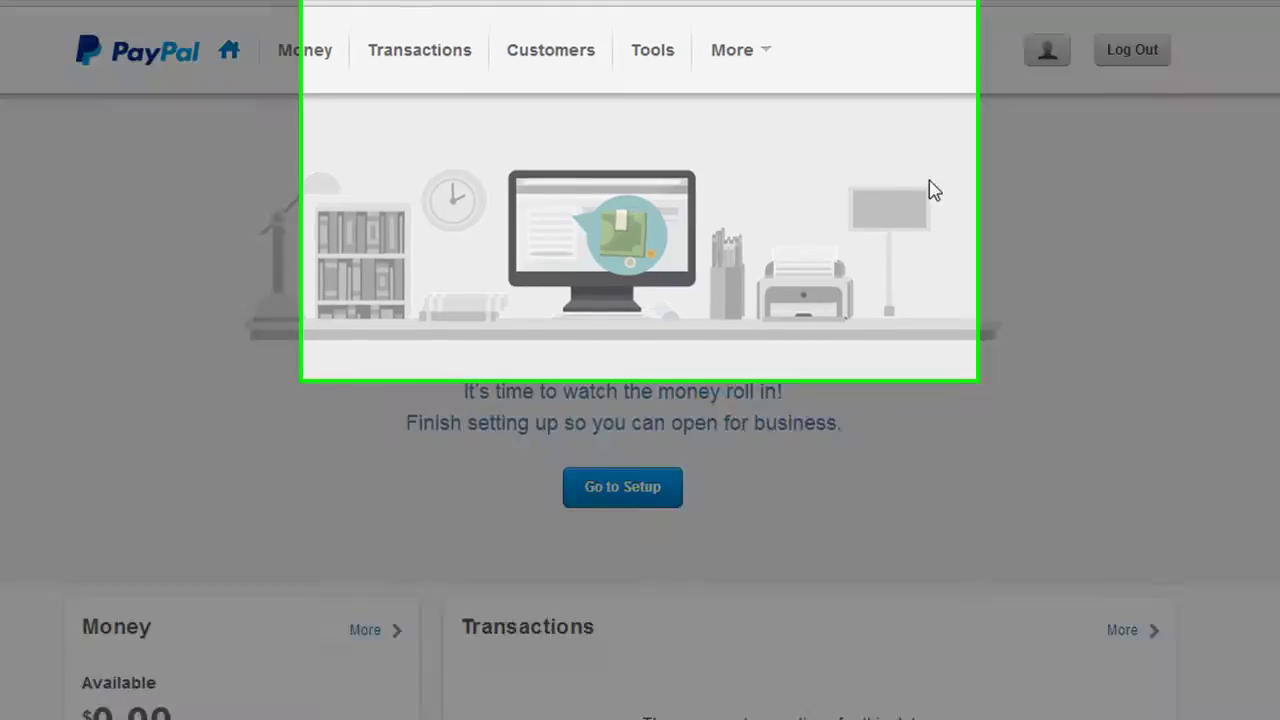
Go to Tools > PayPal Buttons and start a new button with Create a Button
left_click(724, 58)
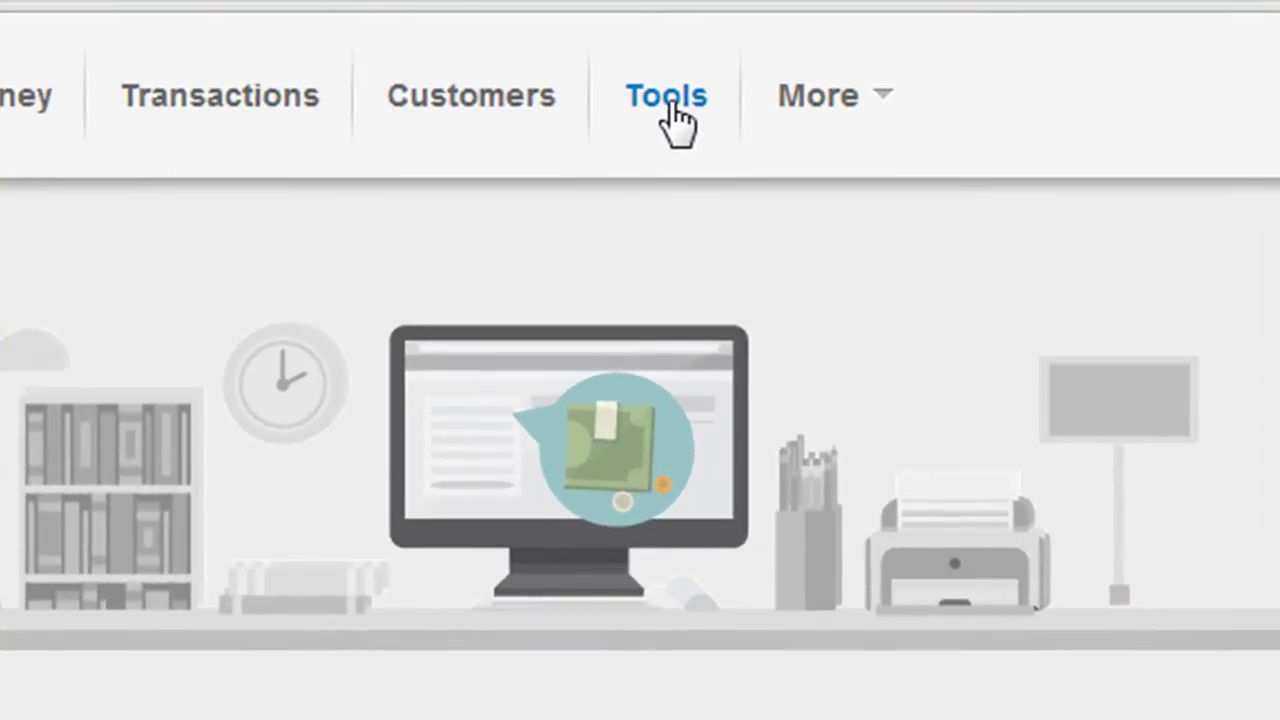
left_click(668, 104)
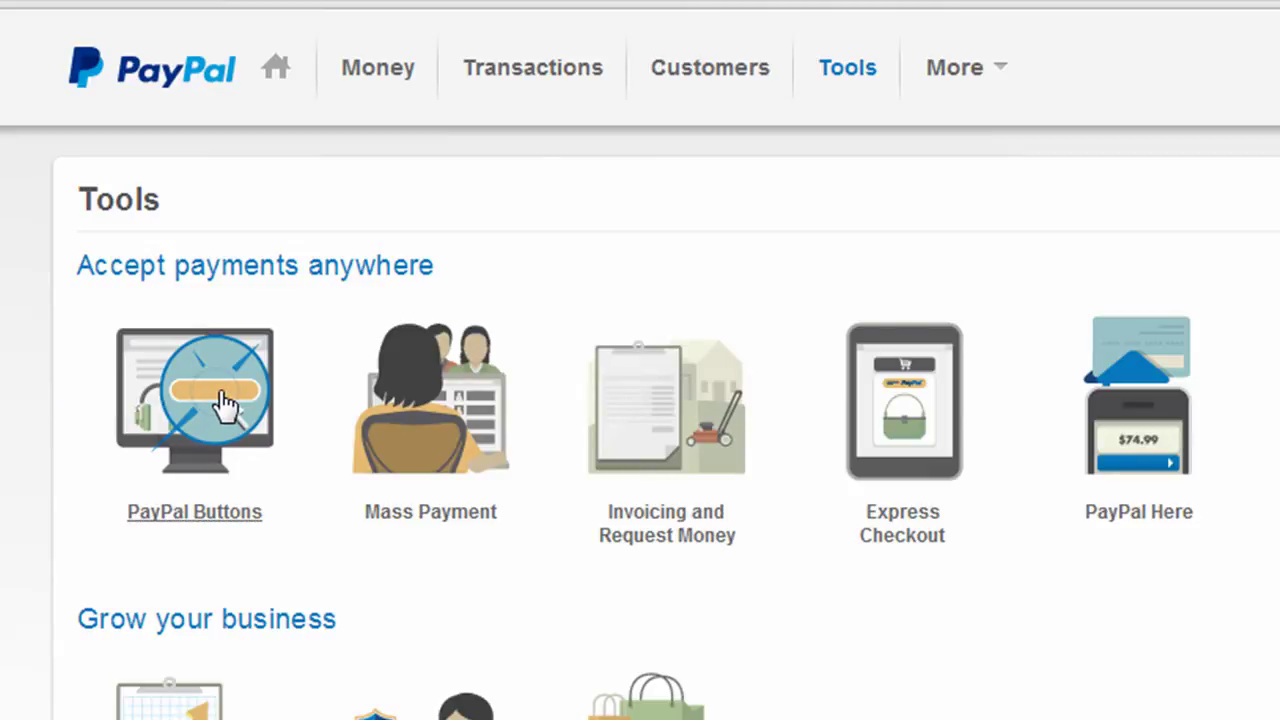
left_click(219, 390)
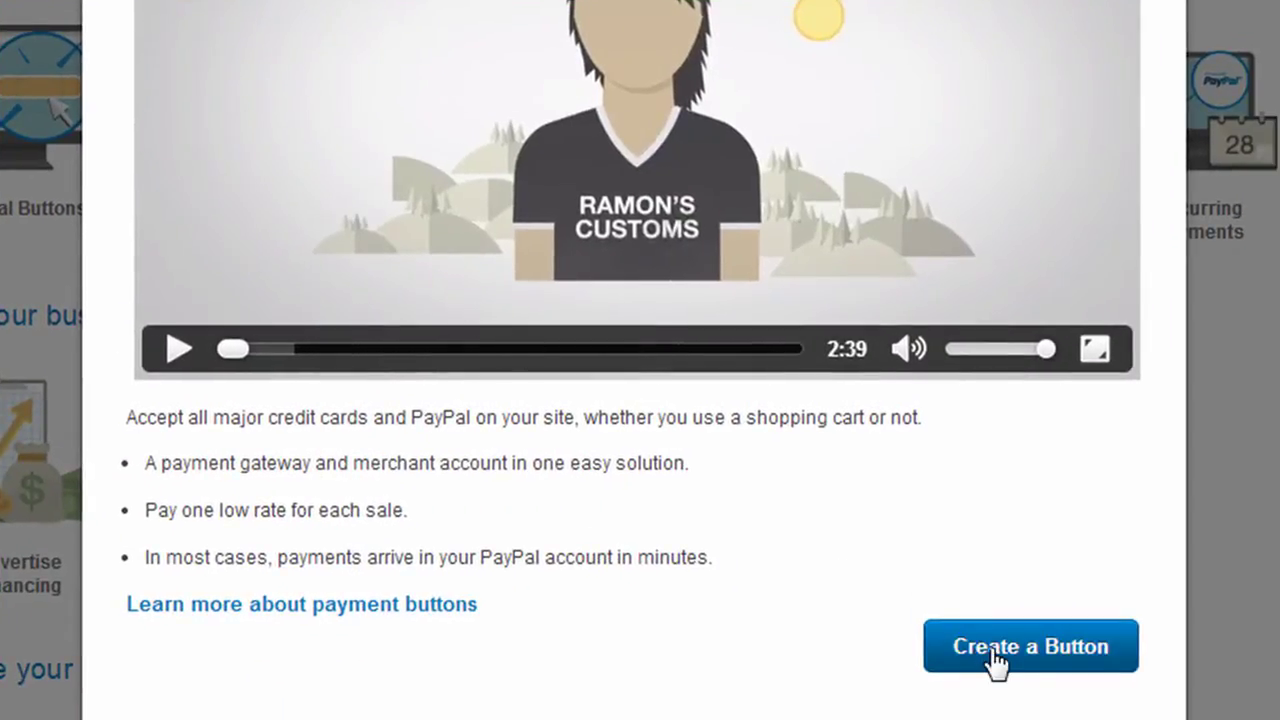
left_click(997, 660)
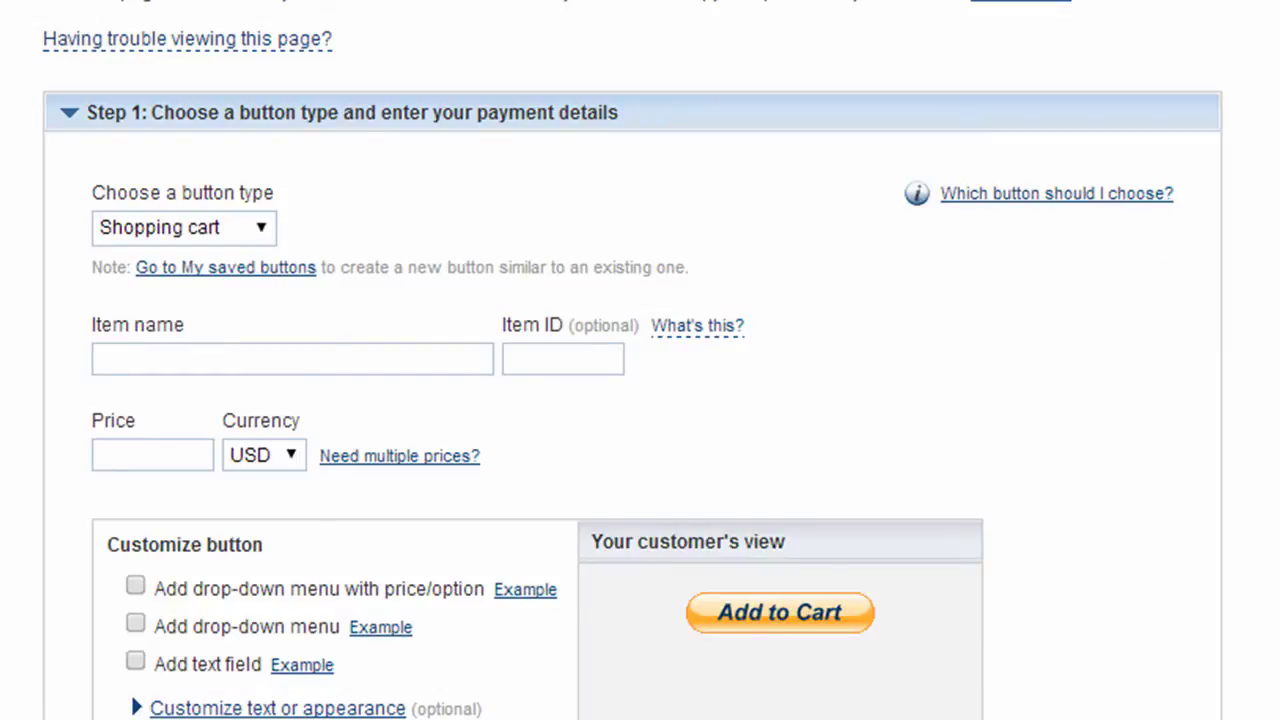
scroll(633, 400, "down", 4)
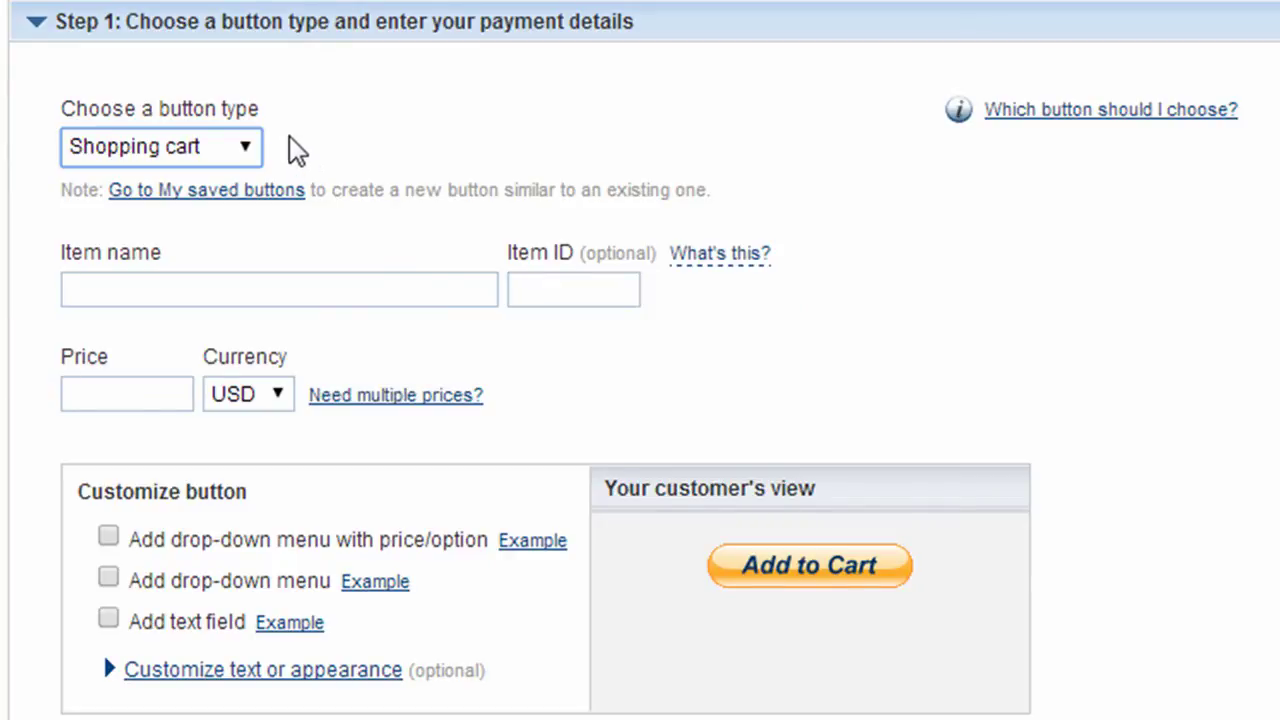
left_click(257, 147)
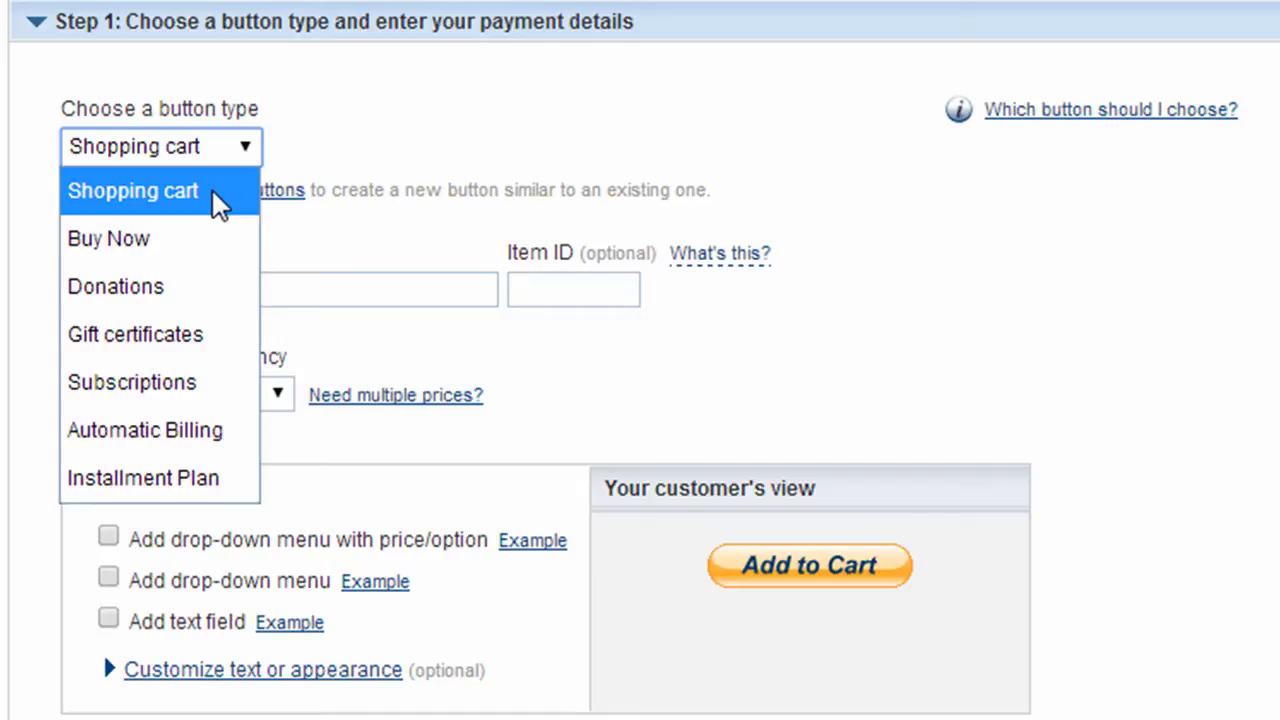
left_click(170, 242)
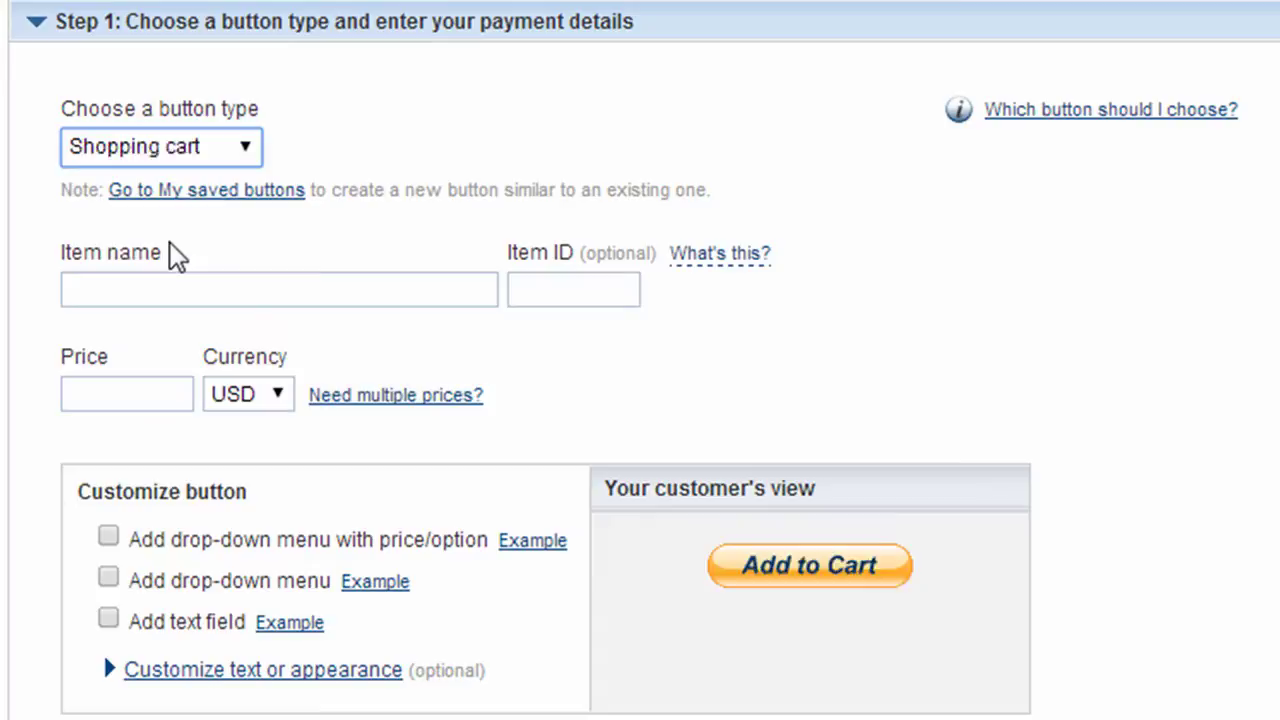
left_click(250, 150)
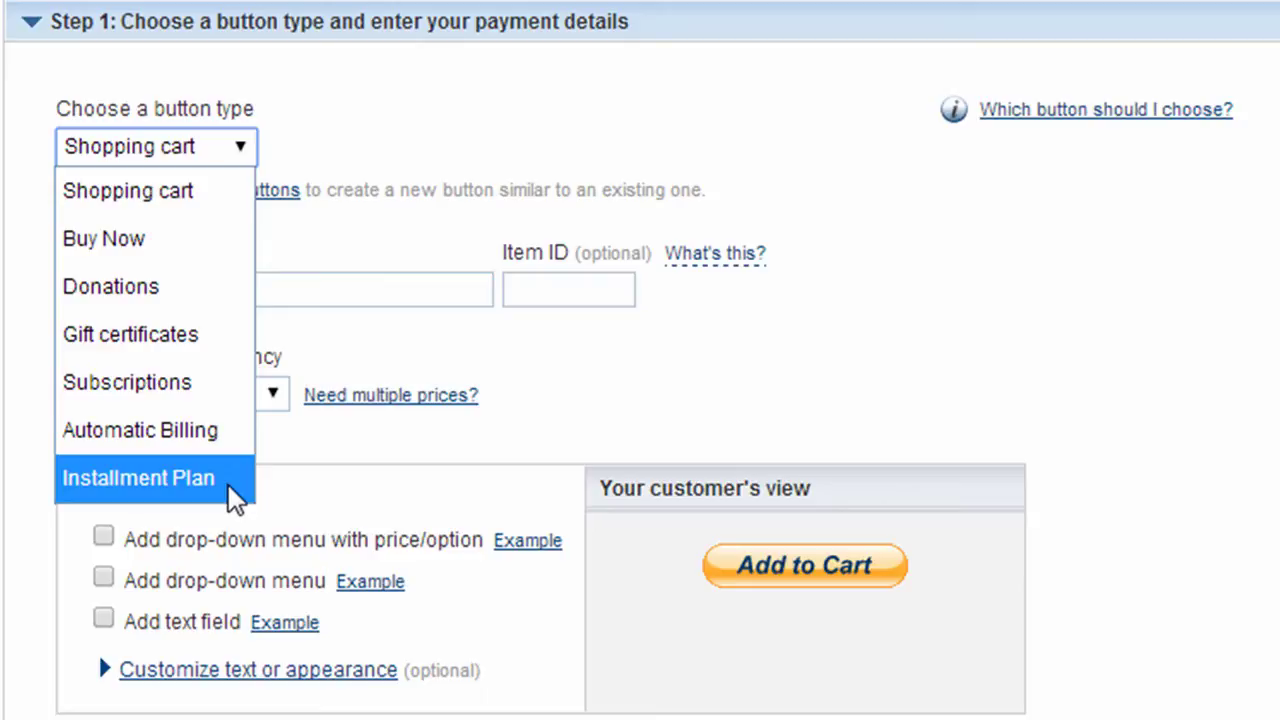
left_click(448, 449)
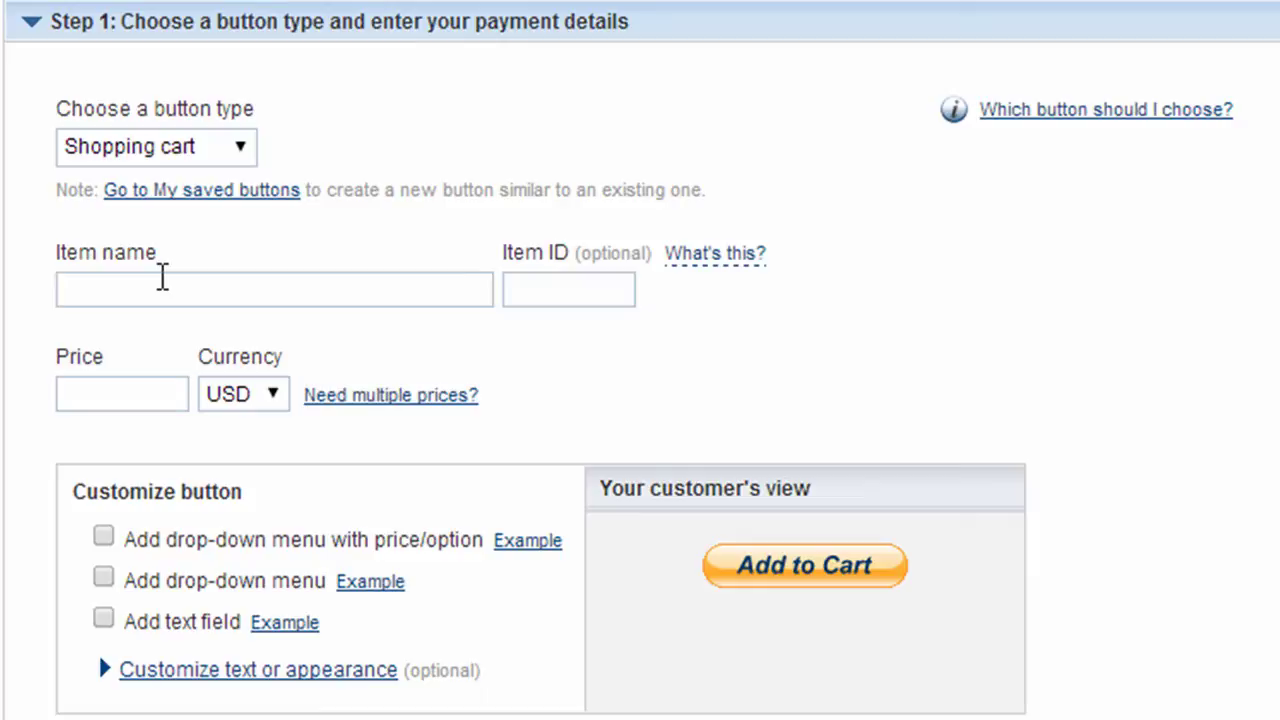
Enter item name T-Shirts and price 10, keeping USD as the currency
left_click(162, 278)
type("T")
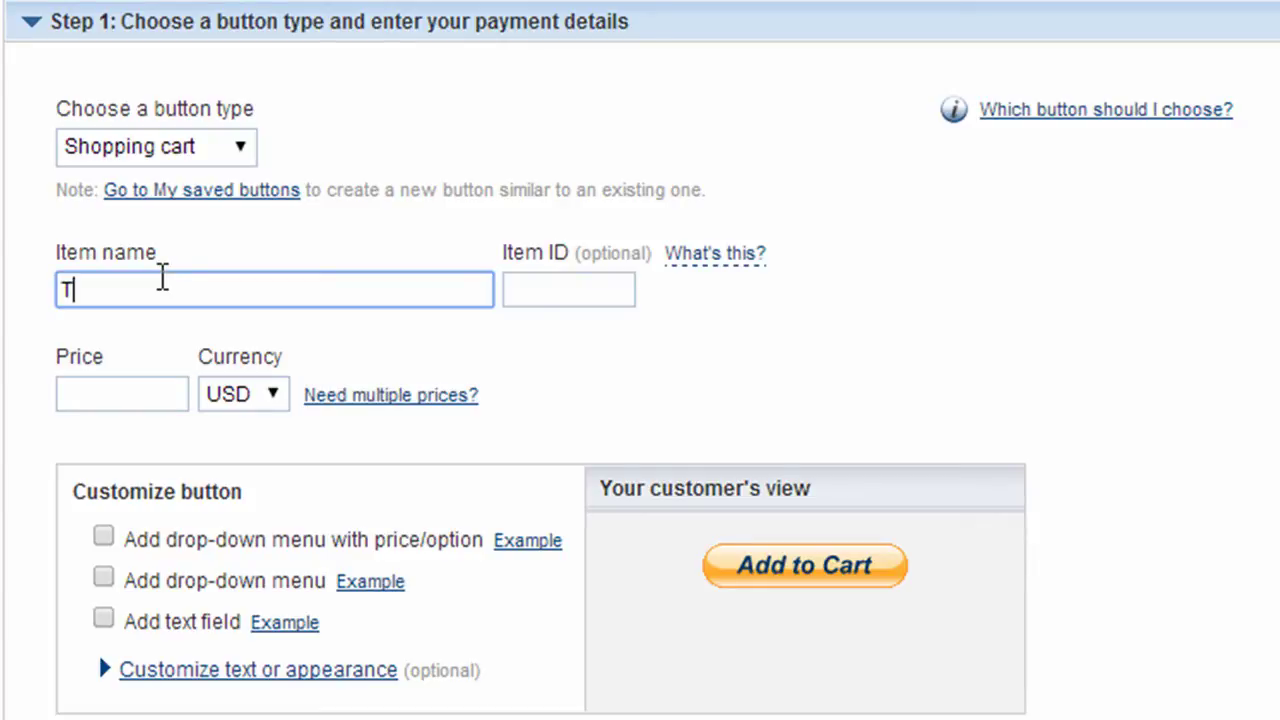
type("-Shirts")
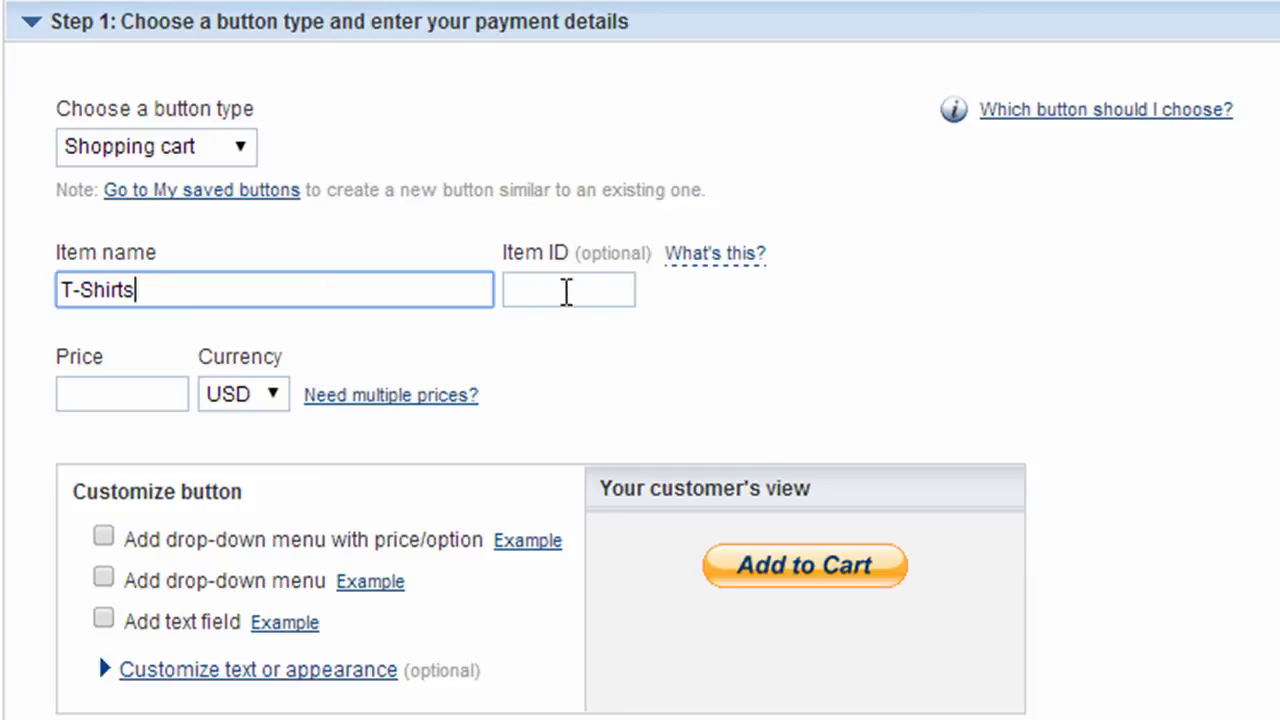
left_click(566, 291)
left_click(150, 381)
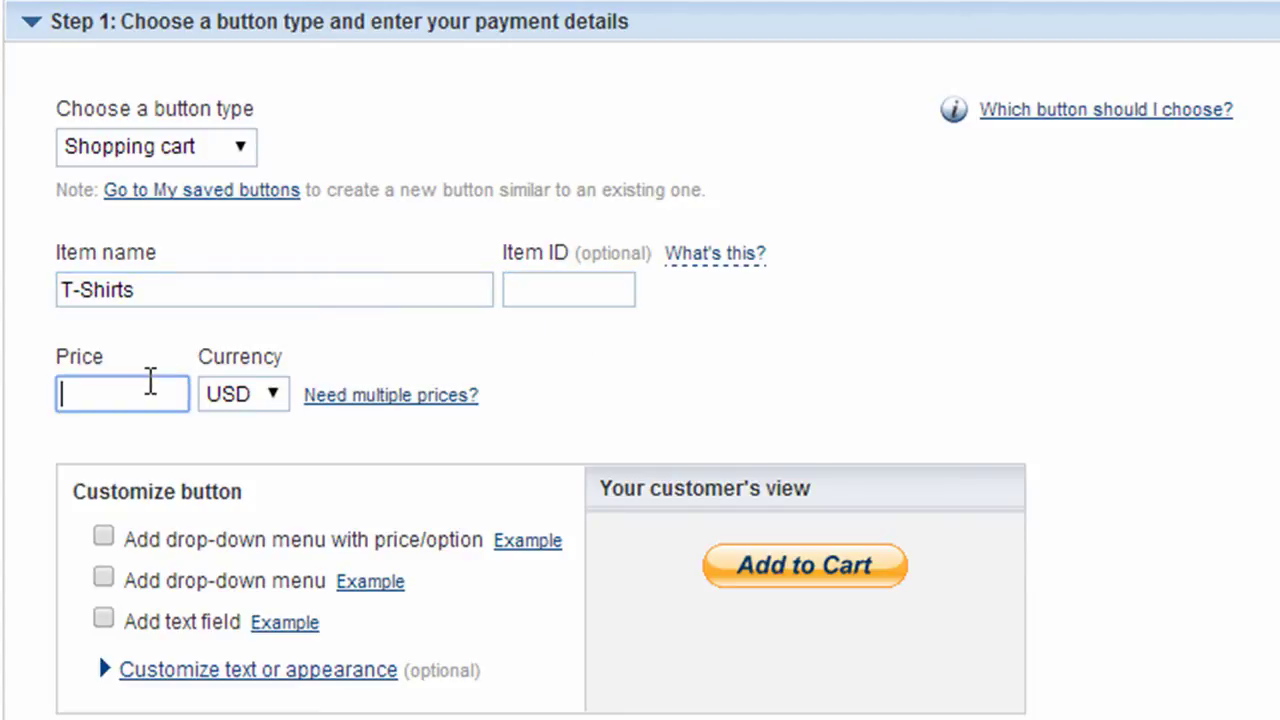
type("10")
left_click(276, 391)
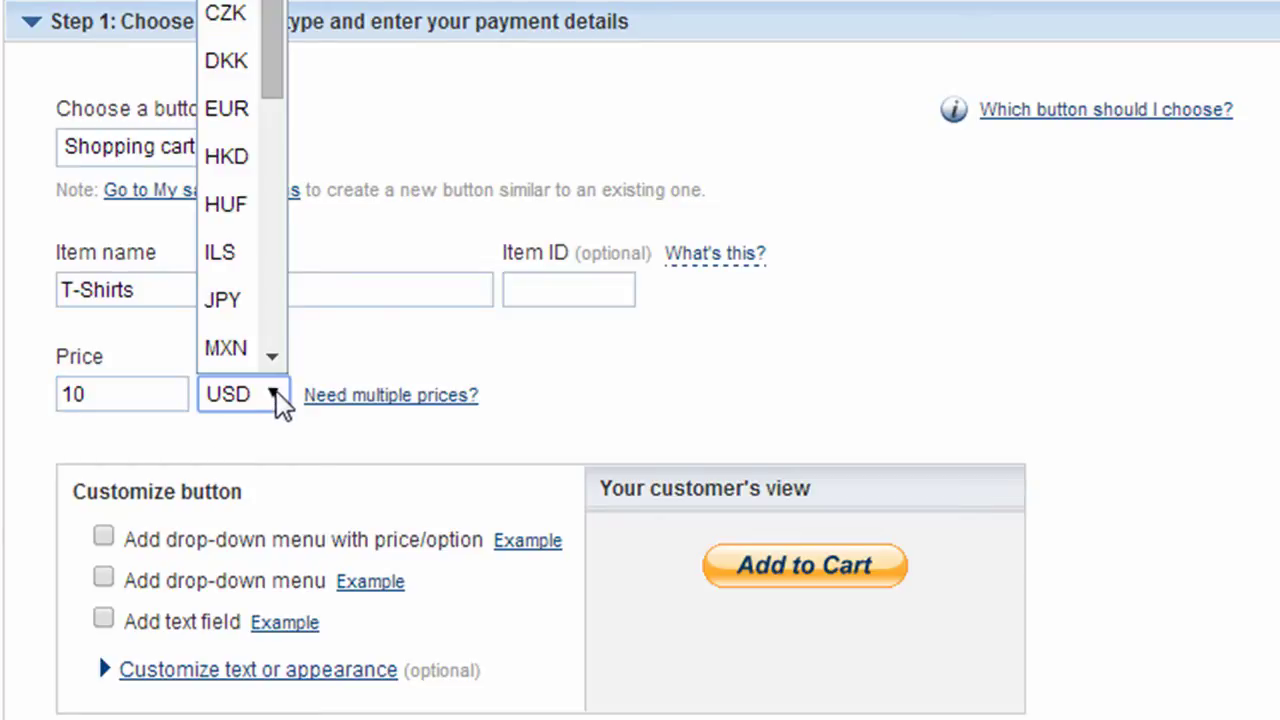
left_click(269, 399)
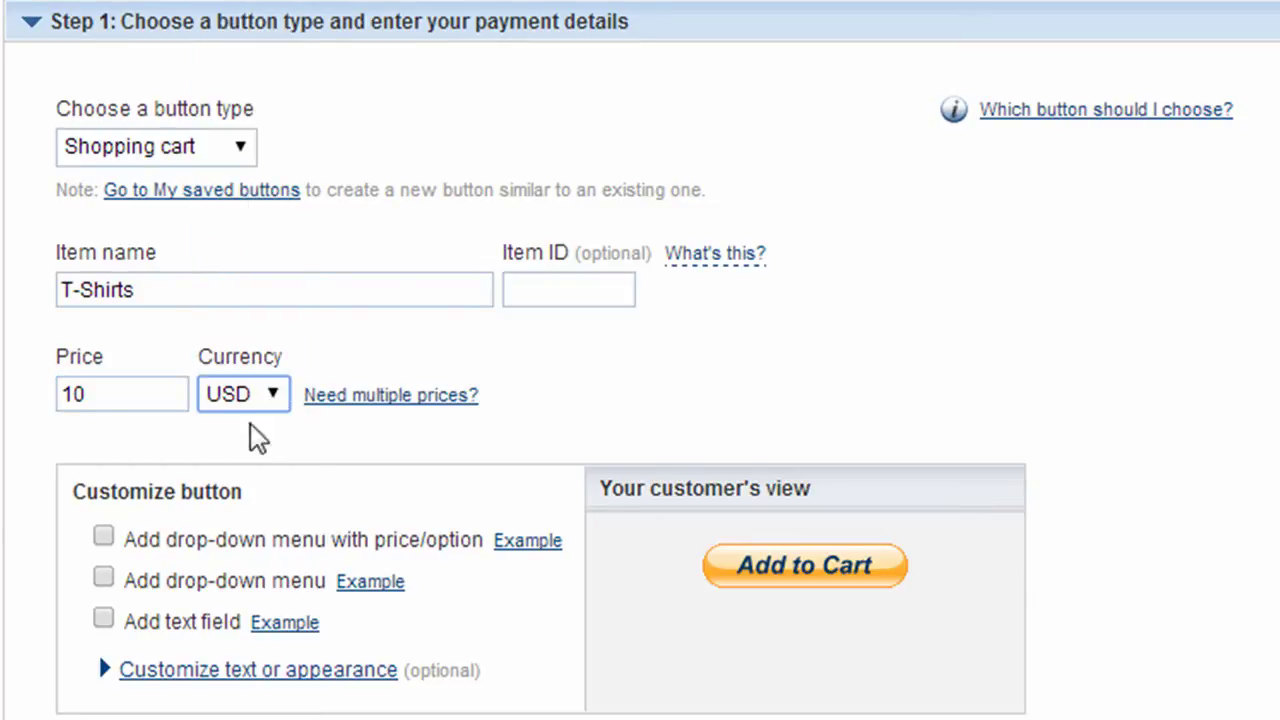
Add a price drop-down menu and name it Color
left_click(104, 538)
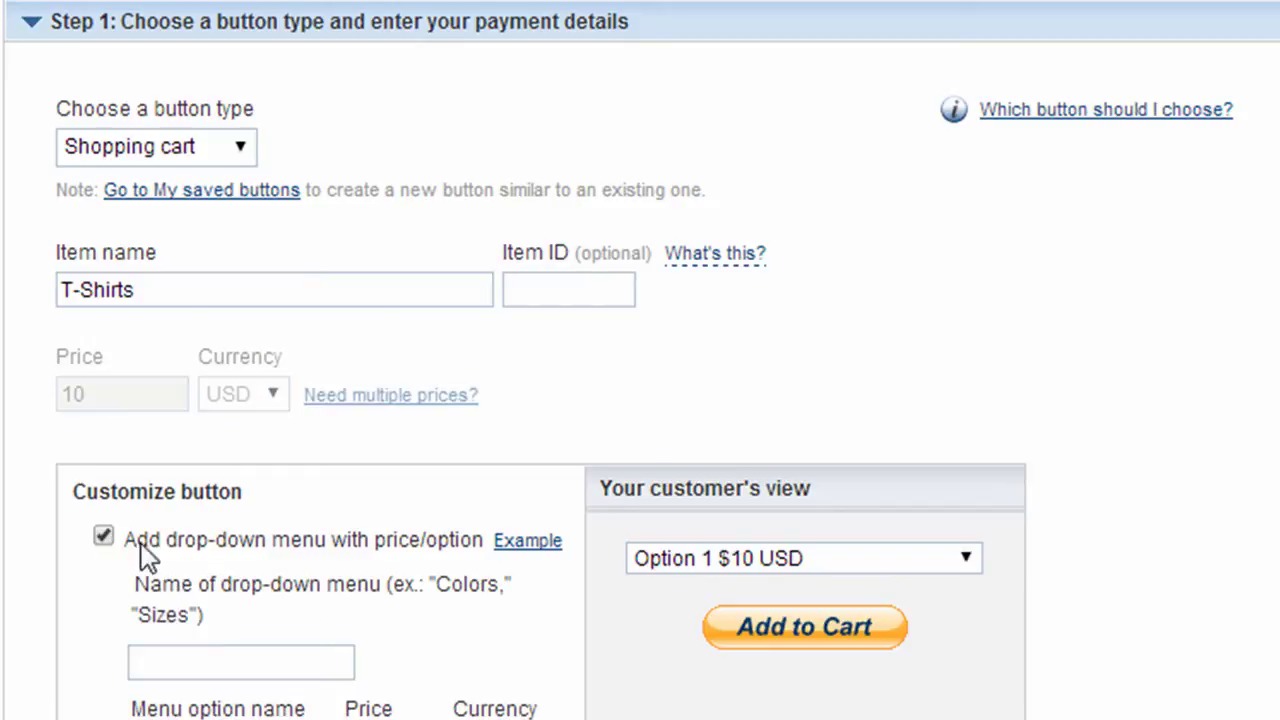
scroll(251, 655, "down", 2)
left_click(240, 488)
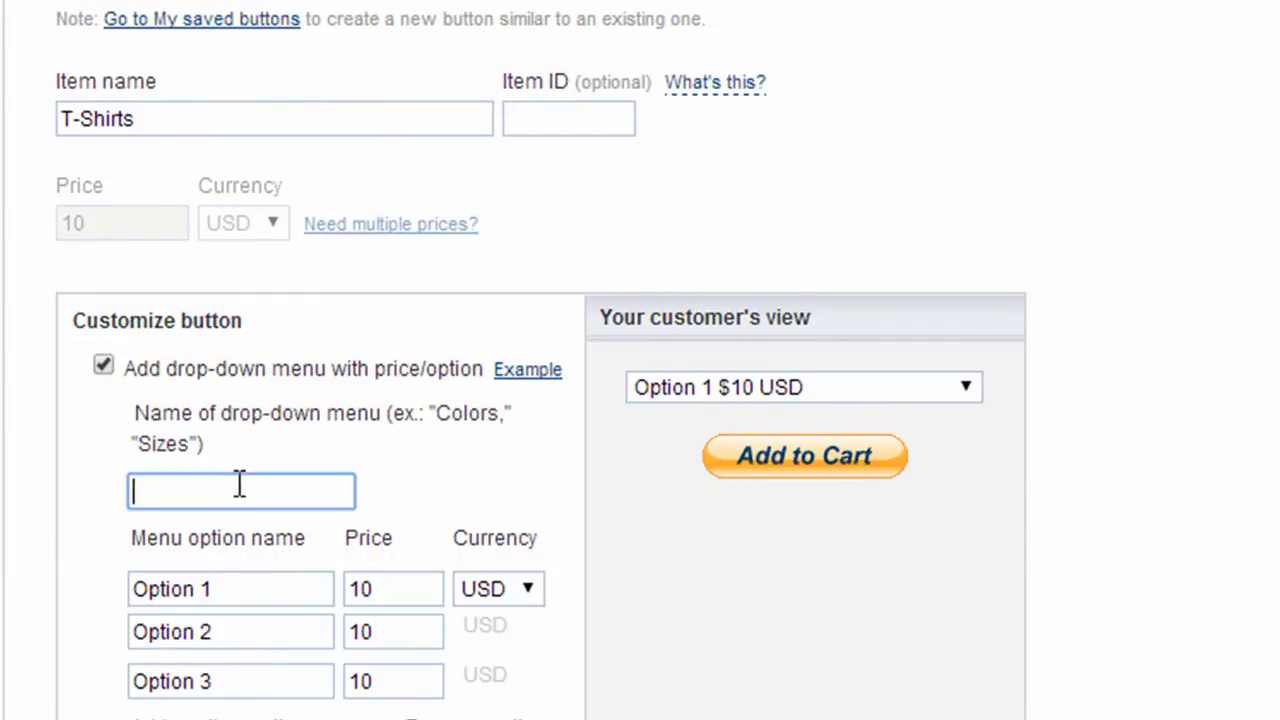
type("Color")
Rename the three drop-down options to Red, White and Blue
left_click_drag(241, 588, 134, 588)
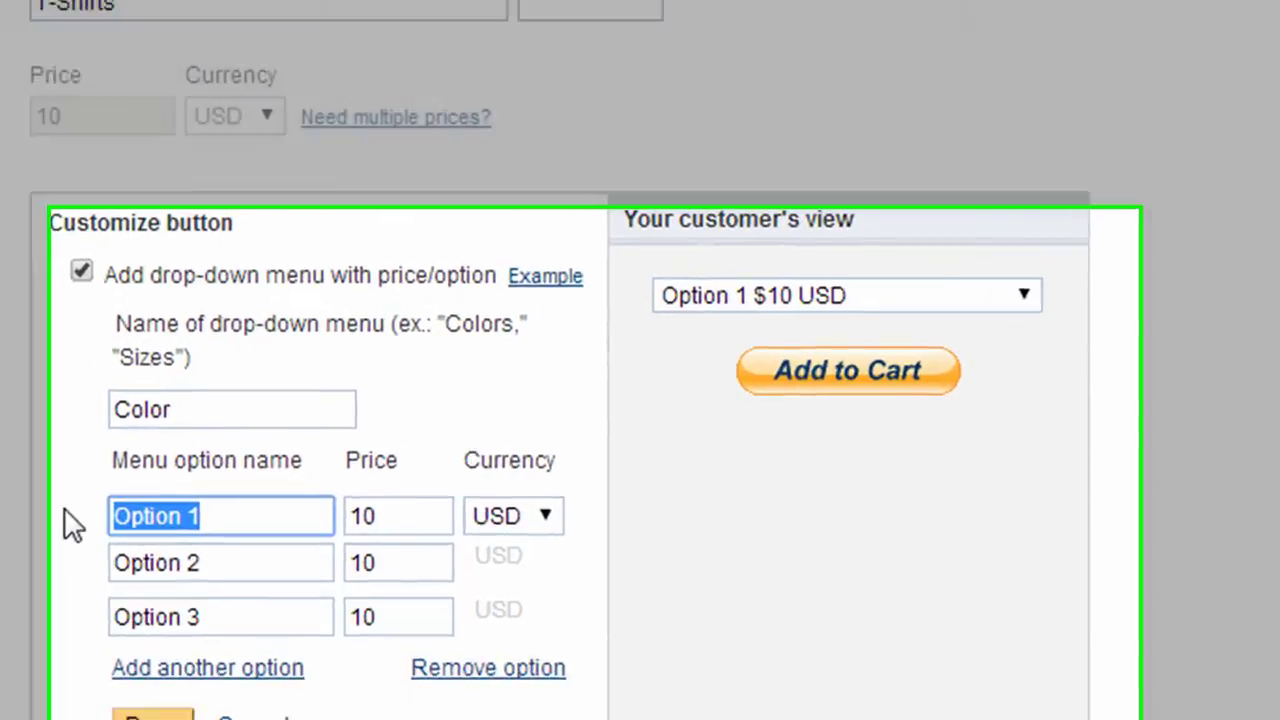
type("F")
key("BackSpace")
type("Red")
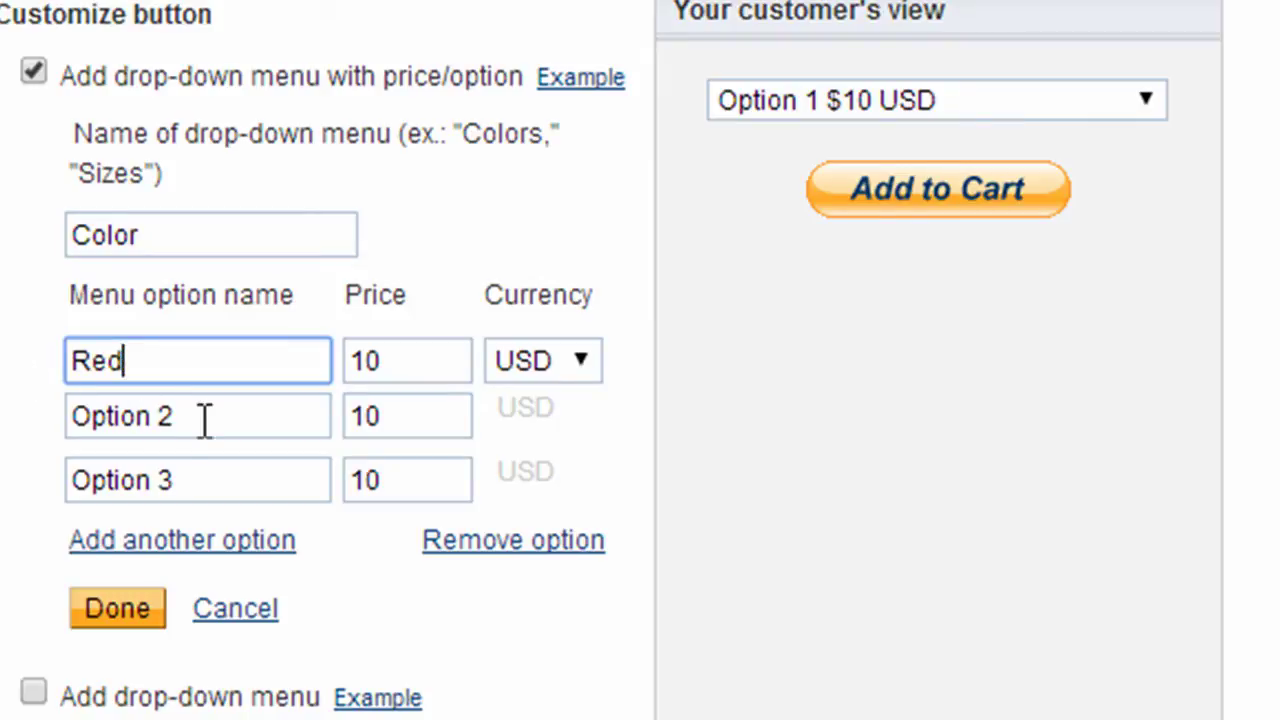
left_click_drag(206, 417, 38, 429)
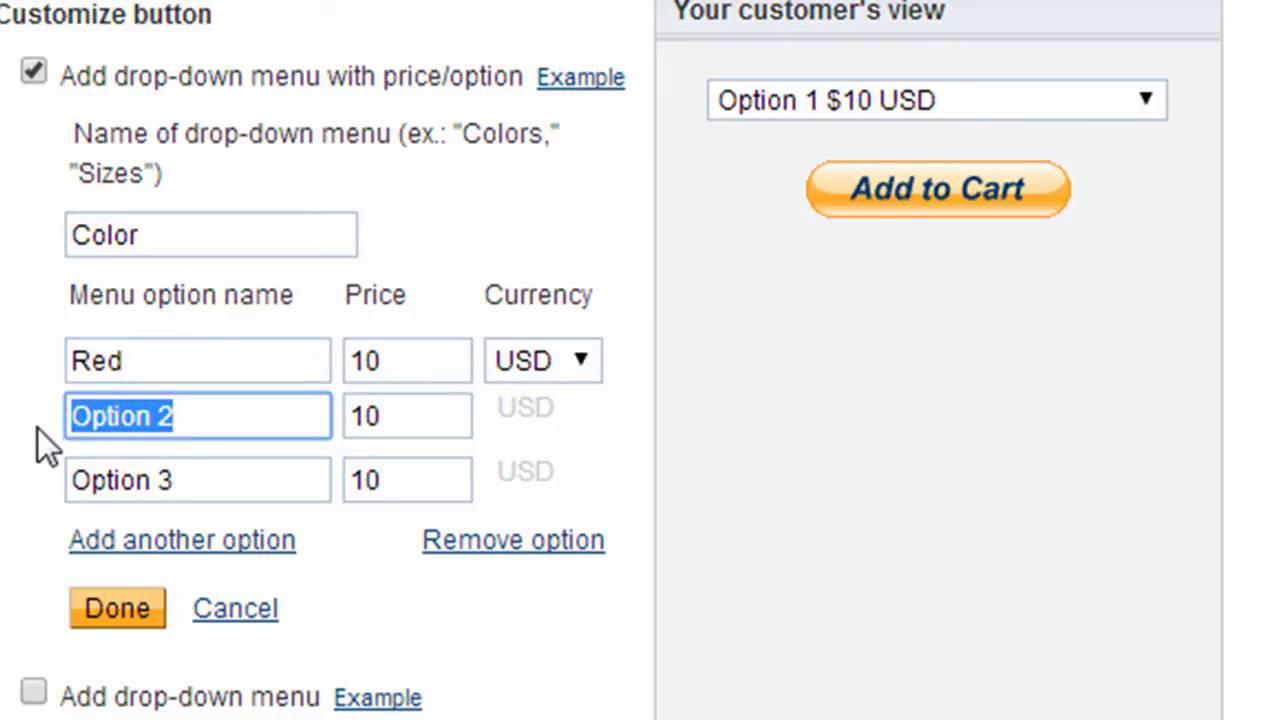
type("White")
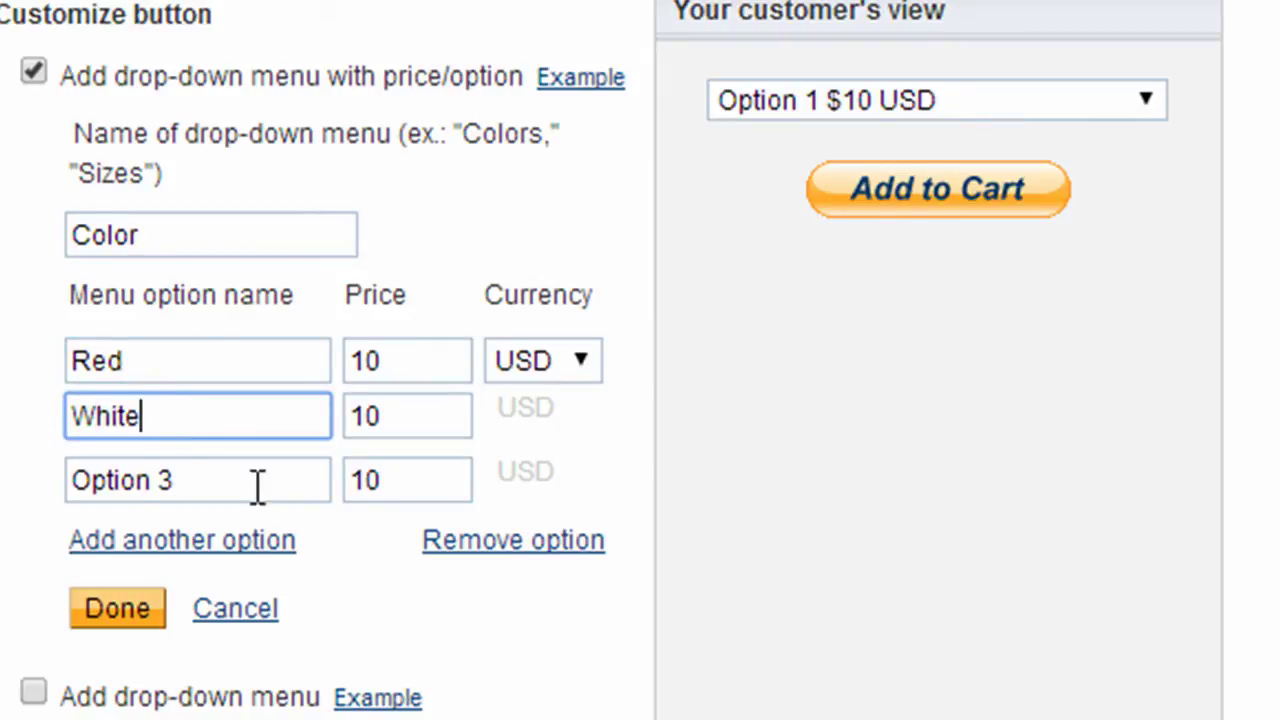
left_click_drag(257, 483, 77, 497)
type("Blue")
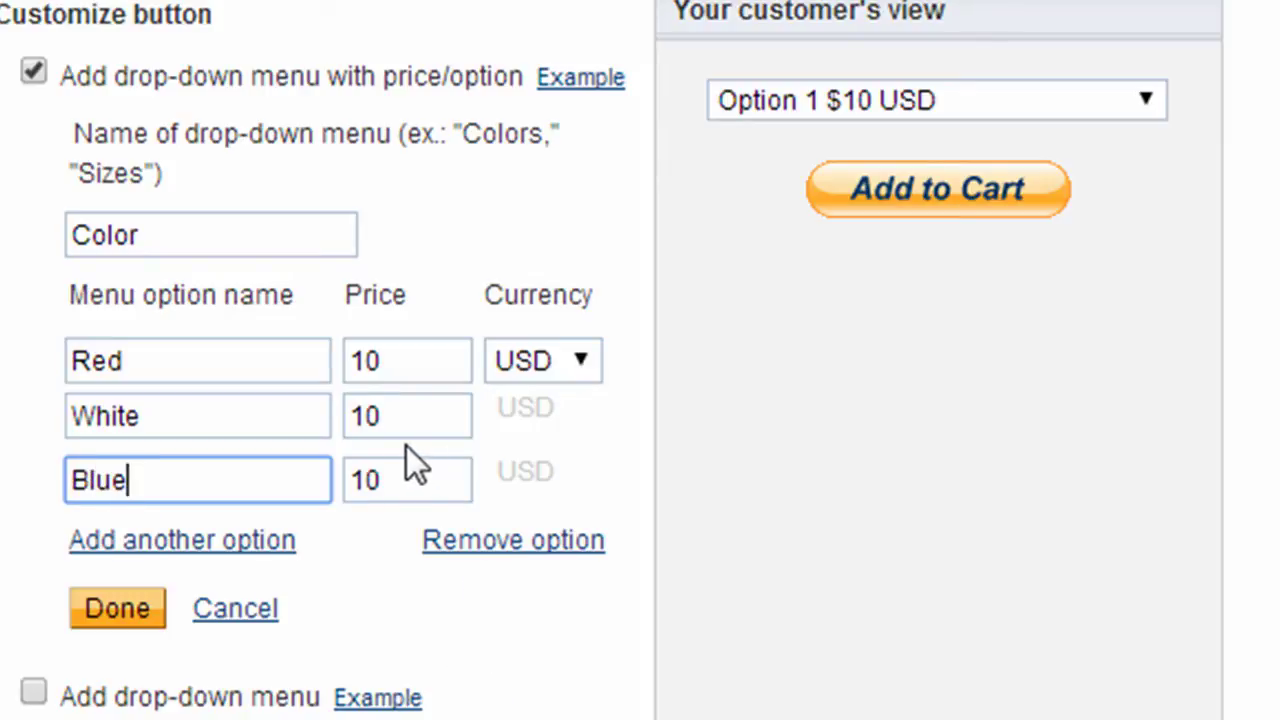
Save the Red, White, Blue color options and check them in the customer preview
left_click(141, 608)
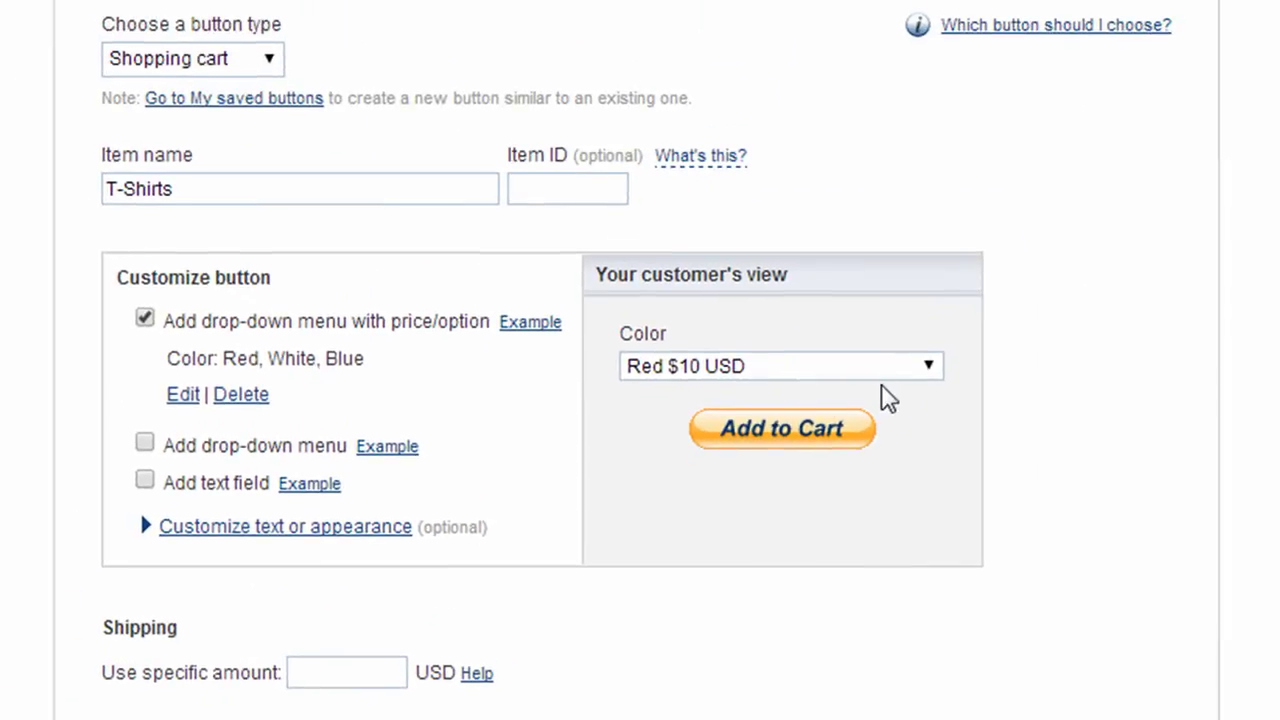
left_click(928, 372)
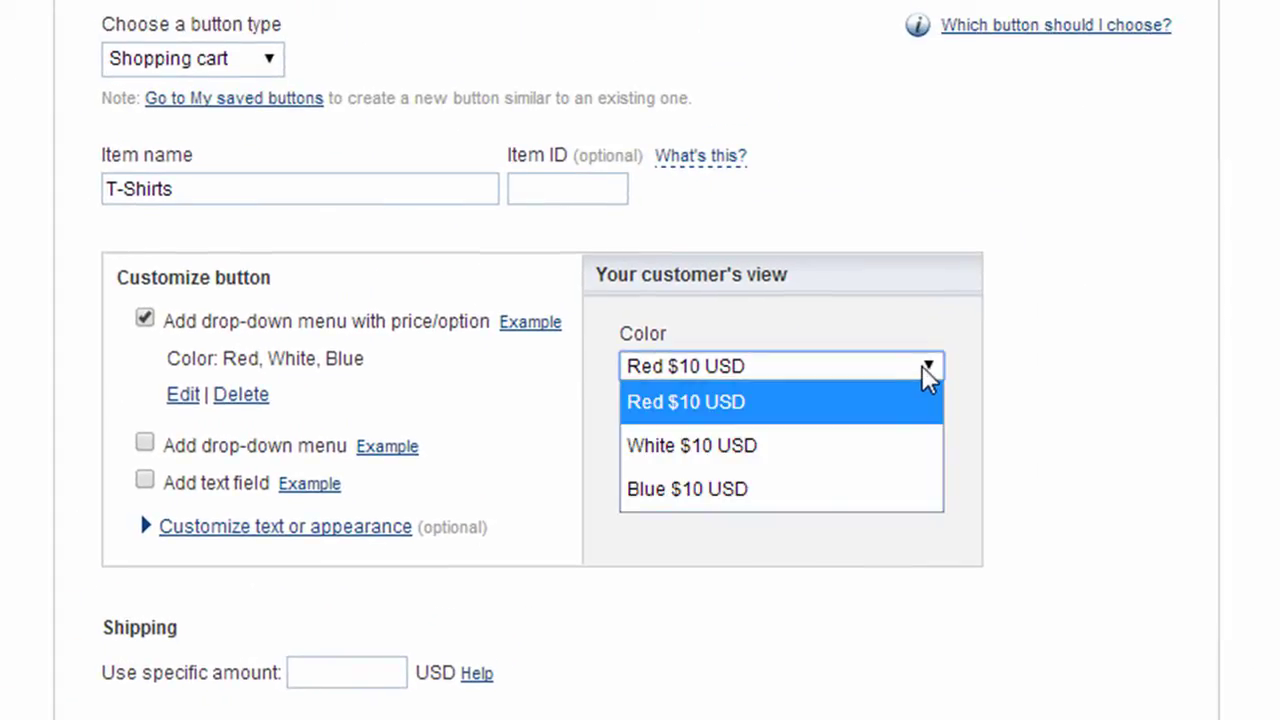
left_click(928, 370)
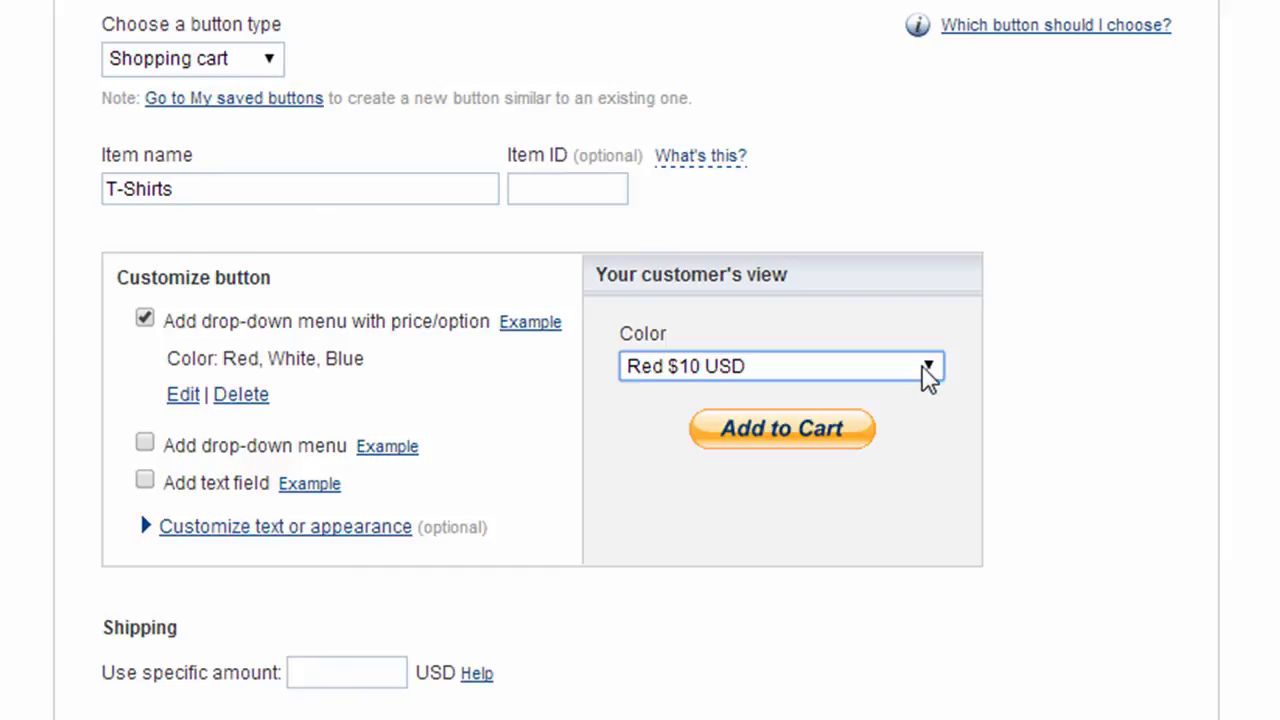
Change the button type to Buy Now, leaving extra drop-down and text field unchecked
left_click(270, 65)
left_click(160, 142)
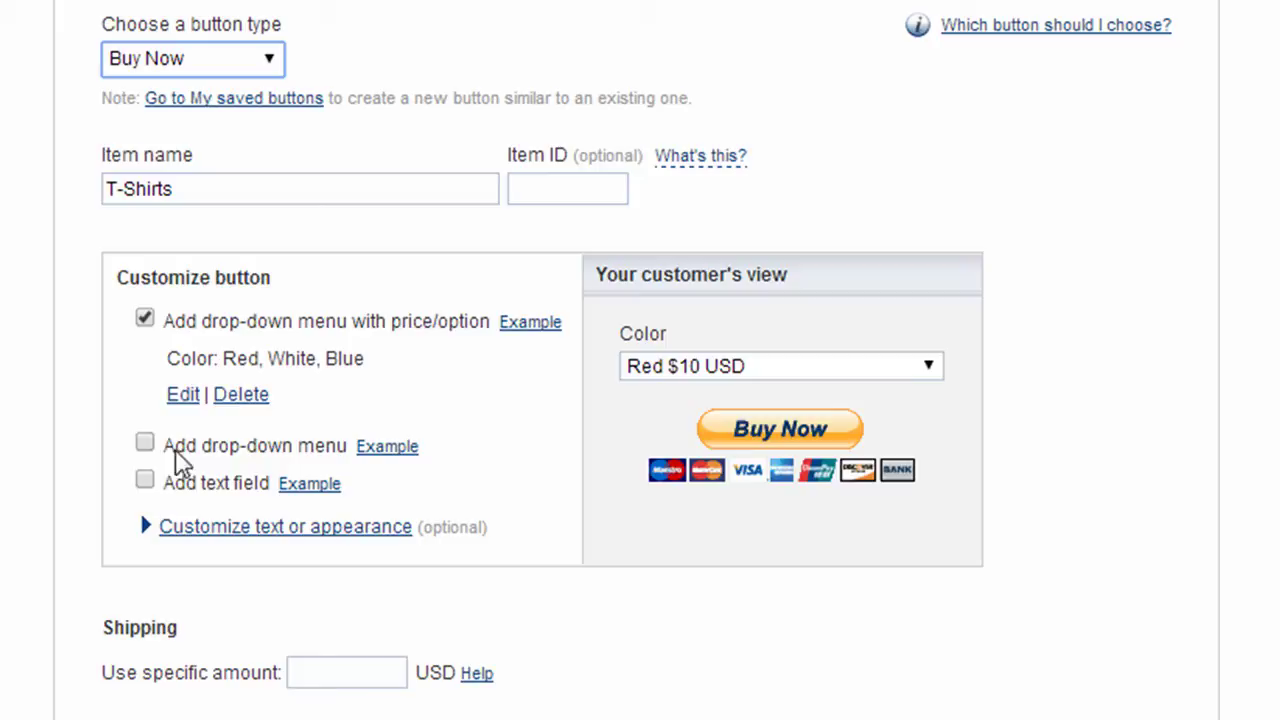
left_click(145, 444)
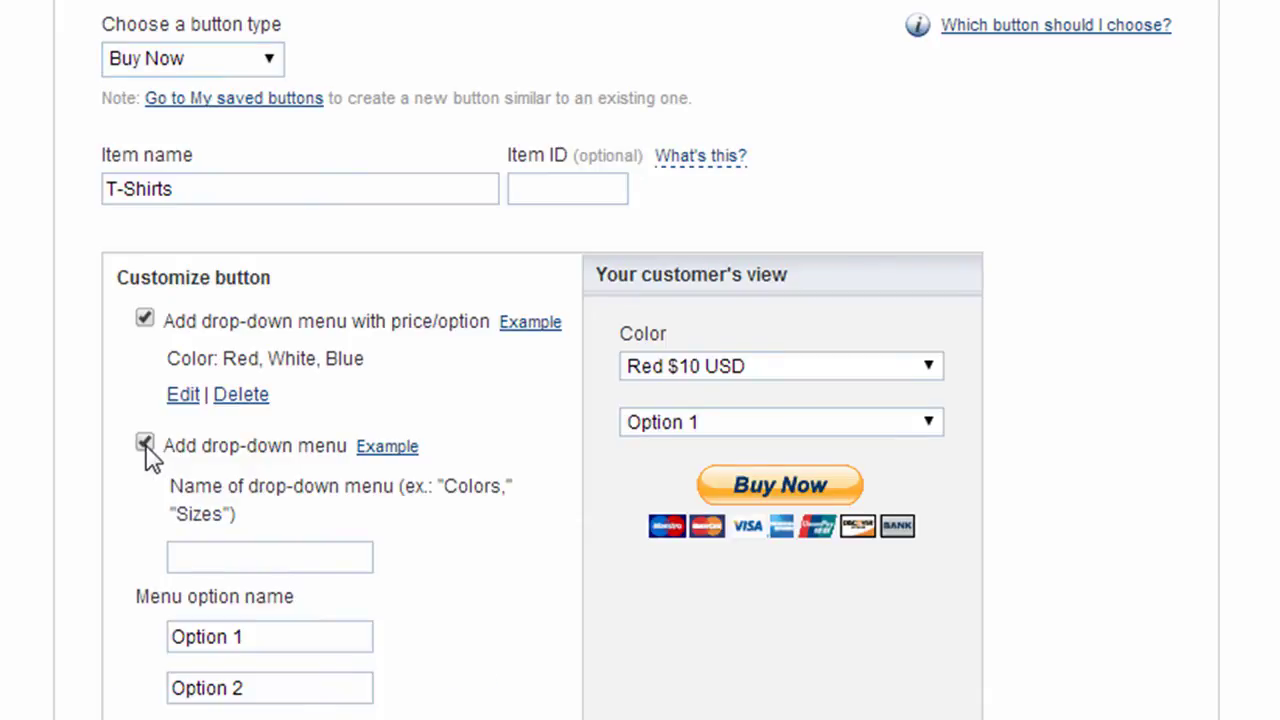
left_click(145, 444)
left_click(145, 482)
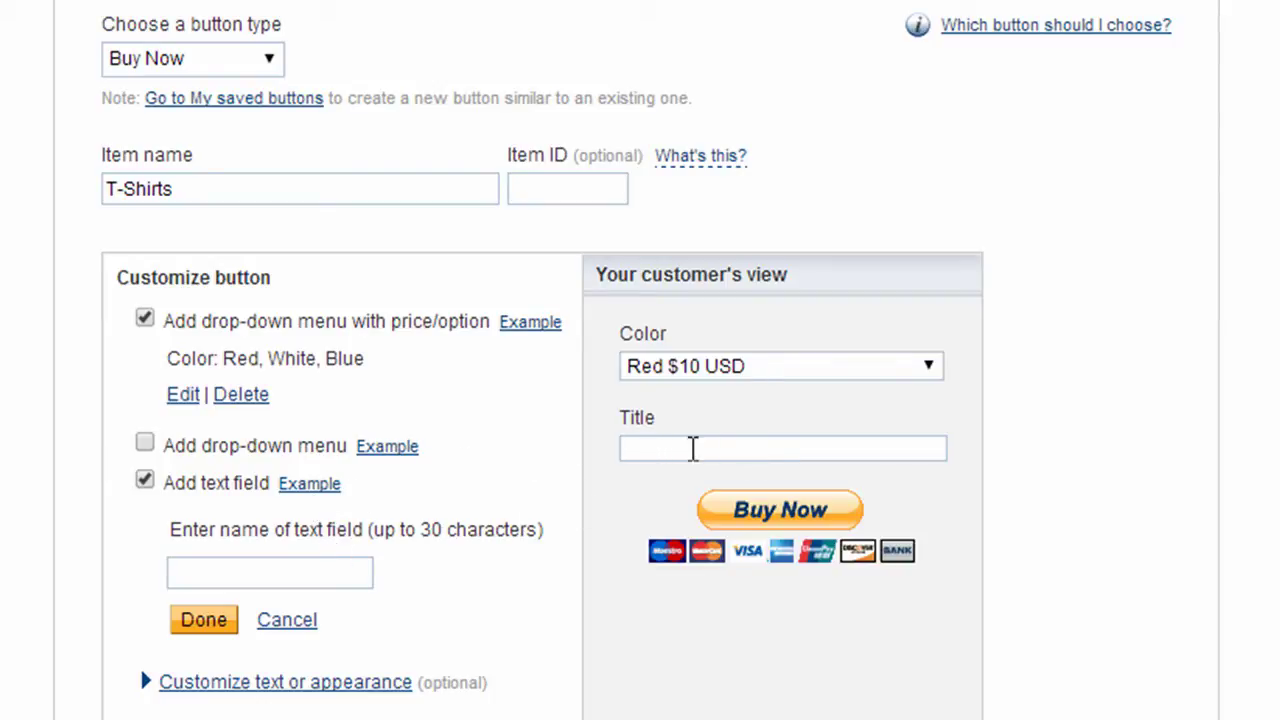
left_click(146, 483)
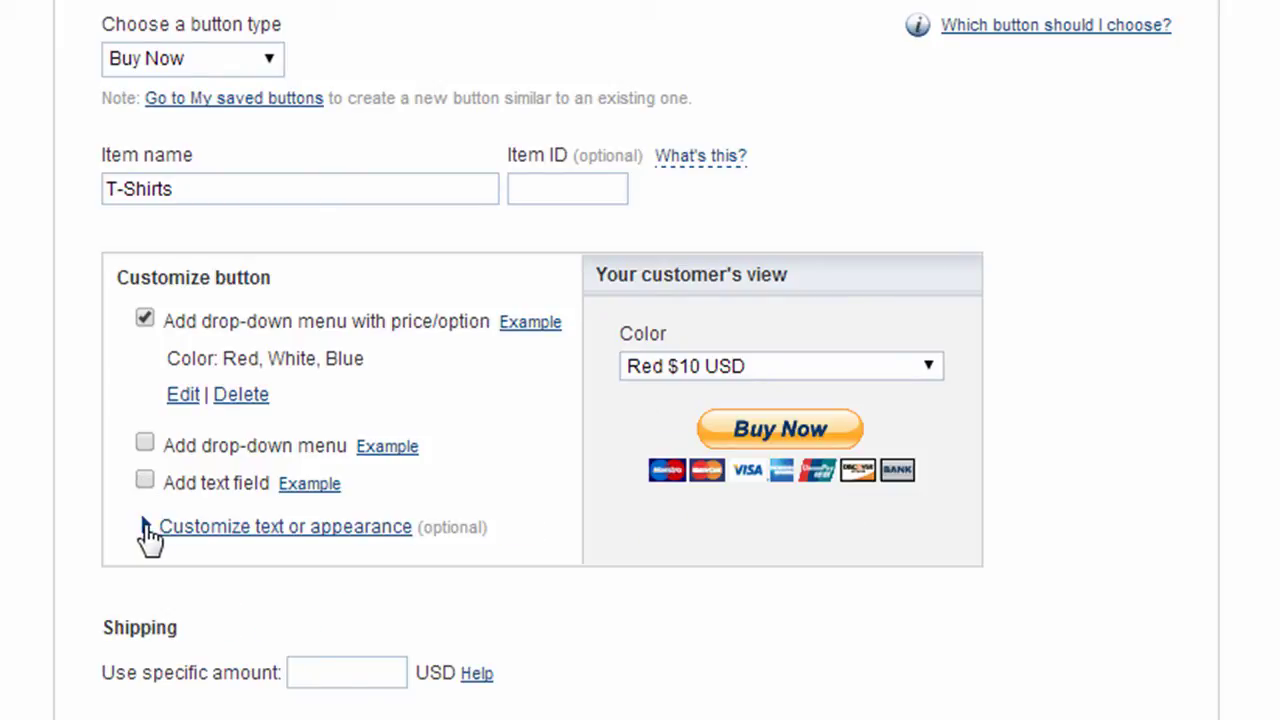
Expand the appearance options, keep the full-size button and show credit card logos
left_click(146, 530)
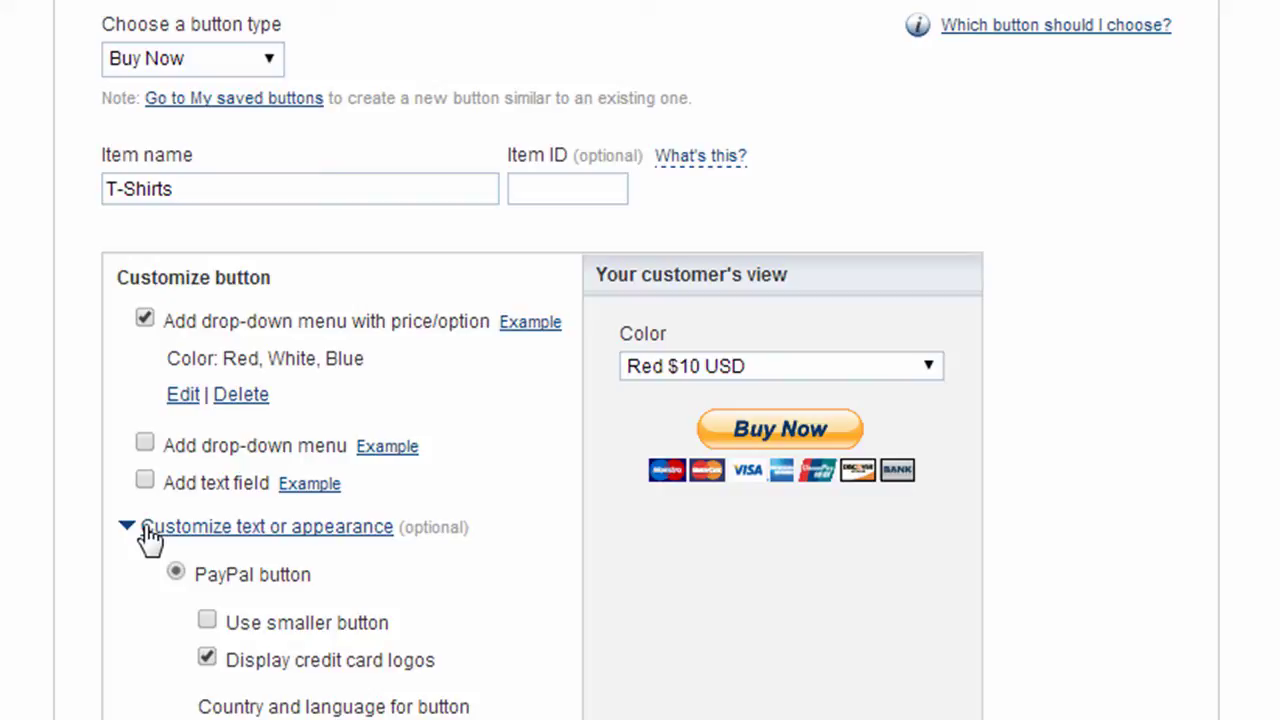
left_click(208, 621)
left_click(210, 622)
left_click(207, 660)
left_click(207, 660)
left_click(207, 660)
Keep the button text as Buy Now after trying Pay Now
scroll(640, 400, "down", 3)
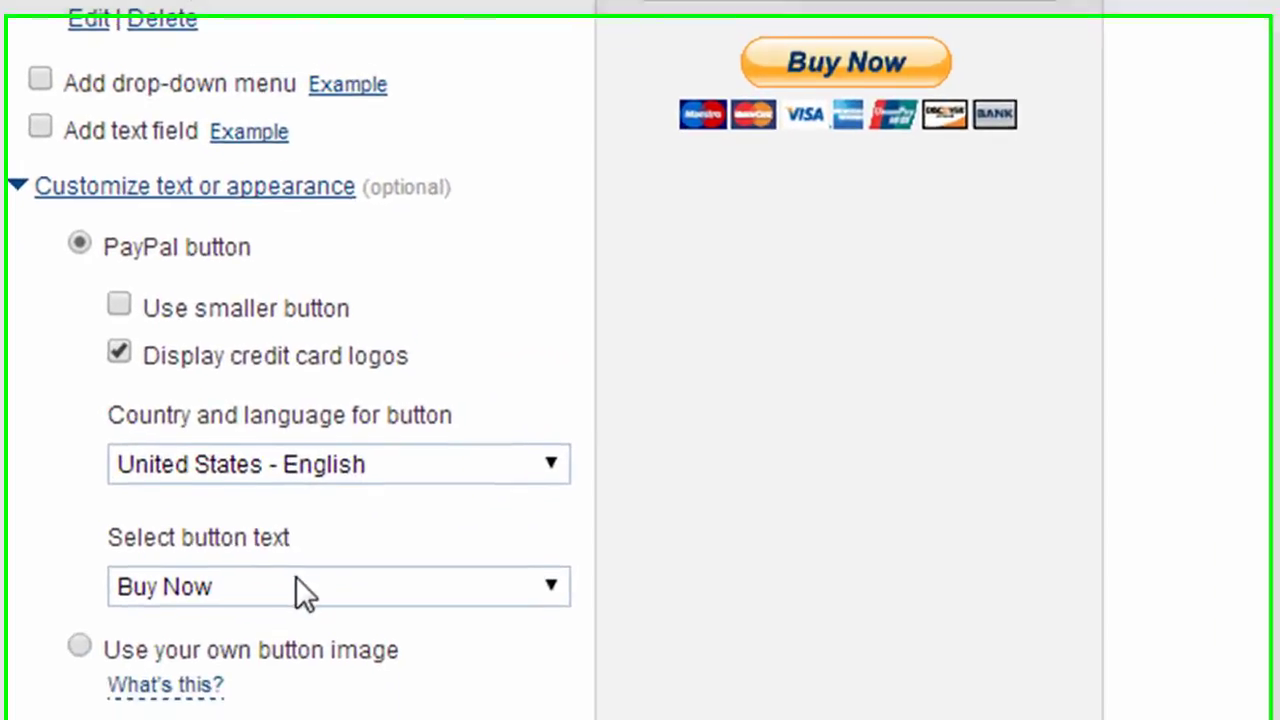
left_click(352, 686)
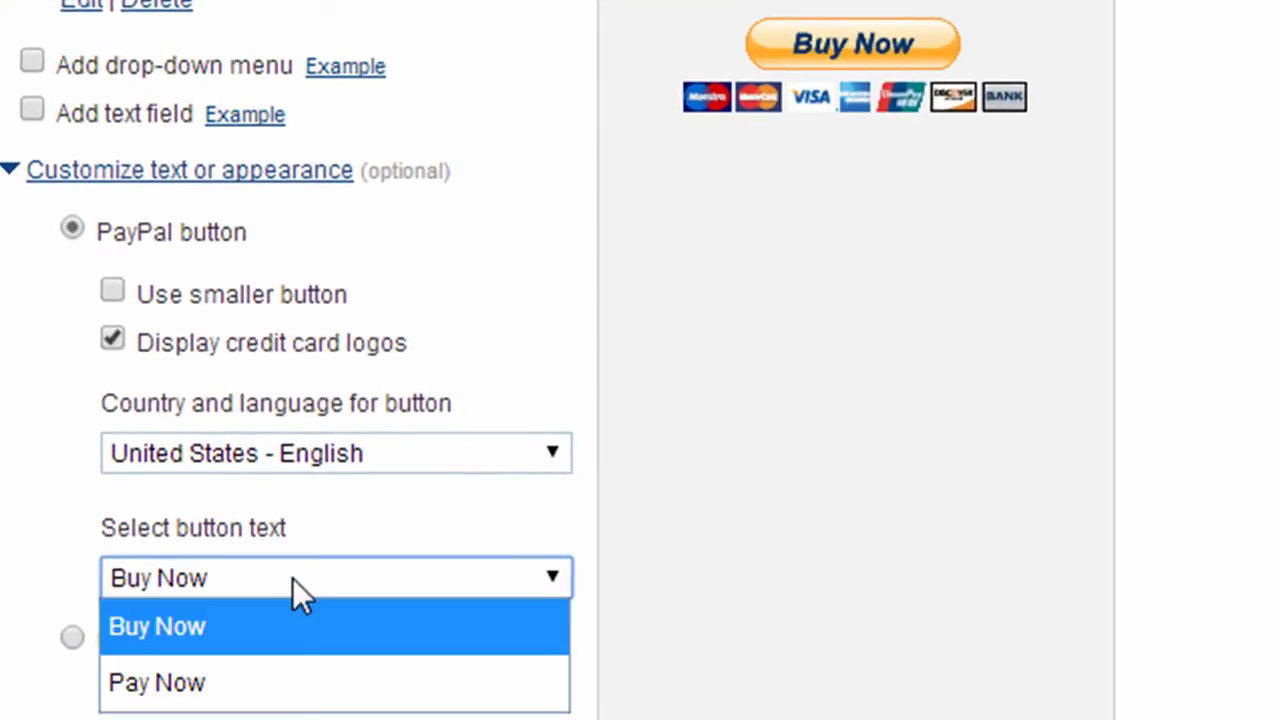
left_click(204, 678)
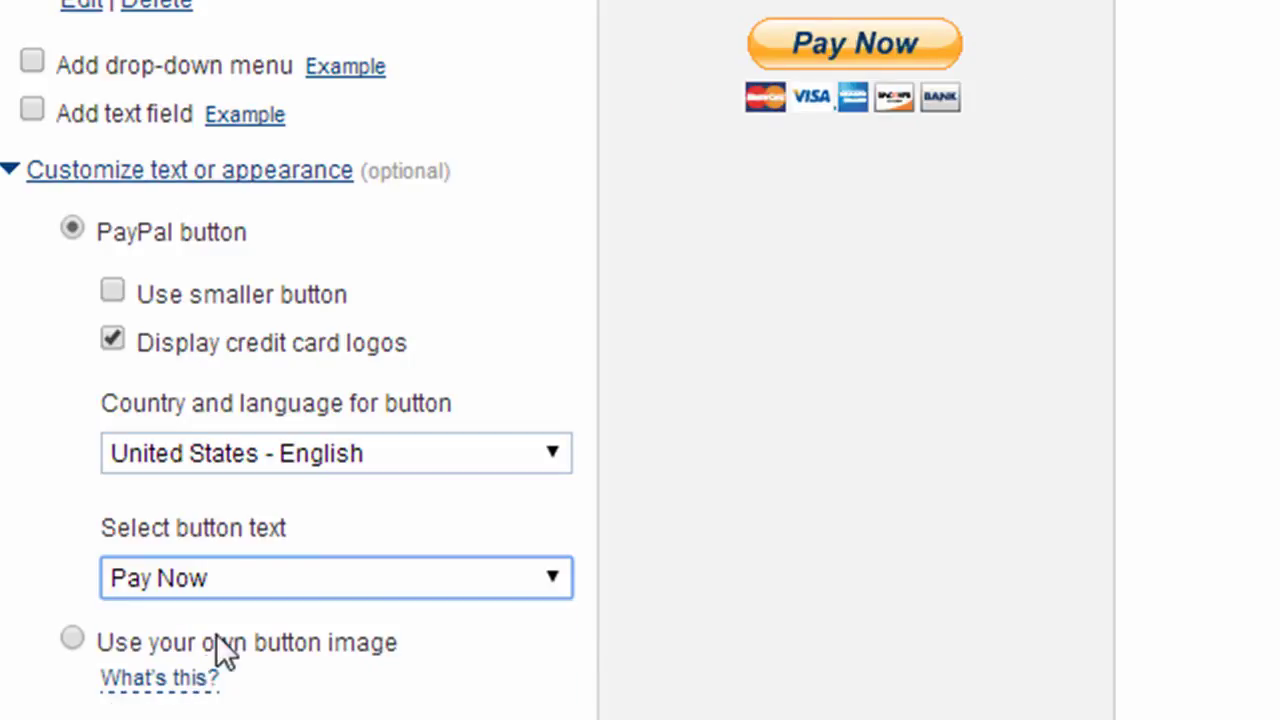
left_click(240, 570)
left_click(215, 640)
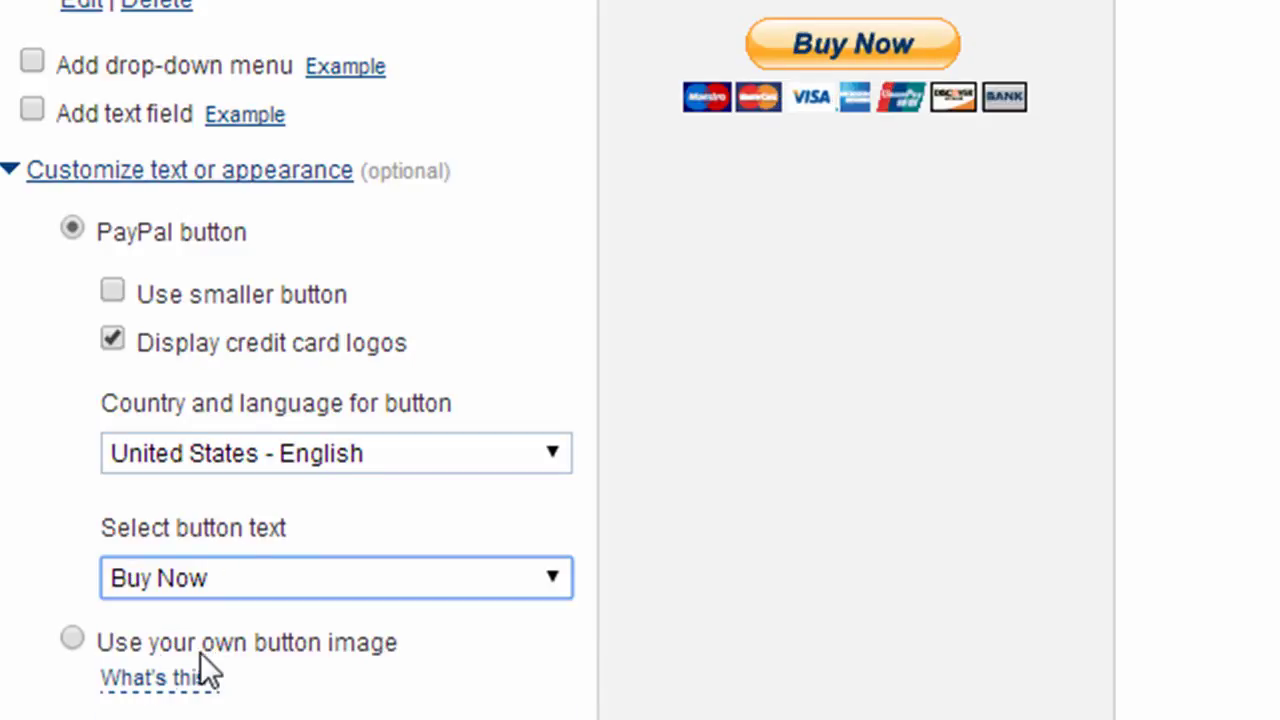
Try a custom button image, then switch back to the standard PayPal button
left_click(73, 640)
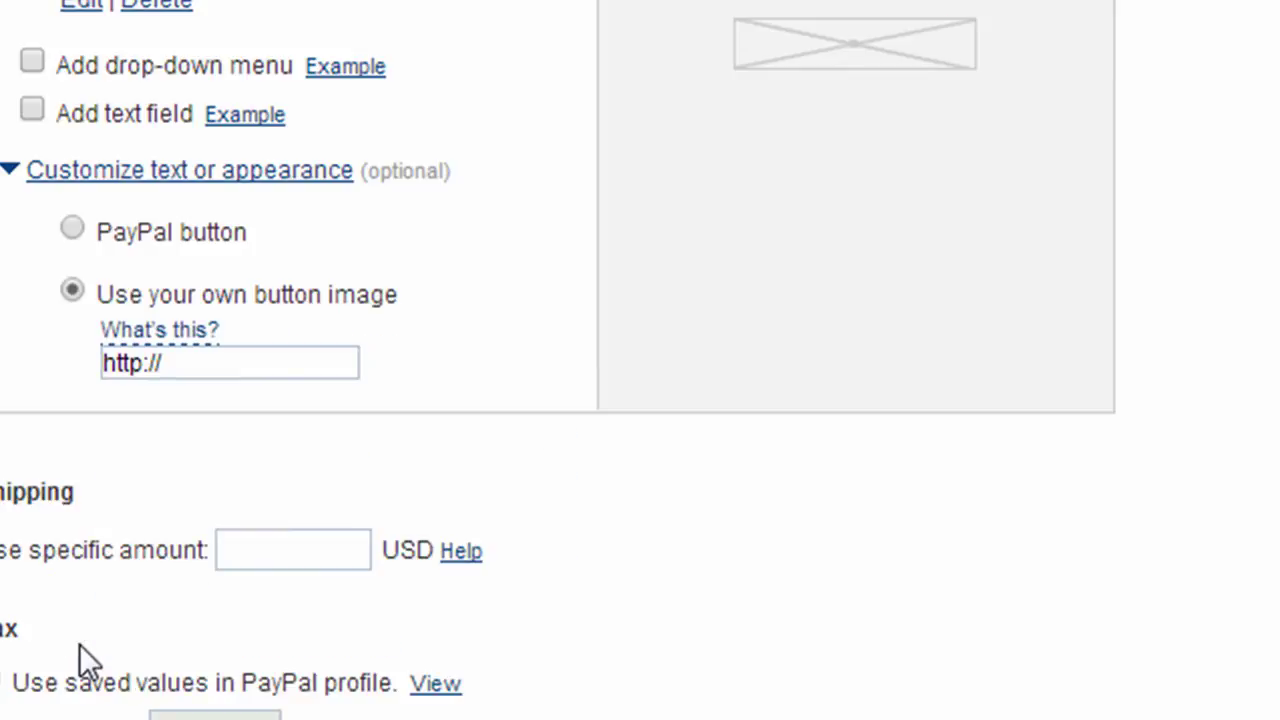
left_click(72, 230)
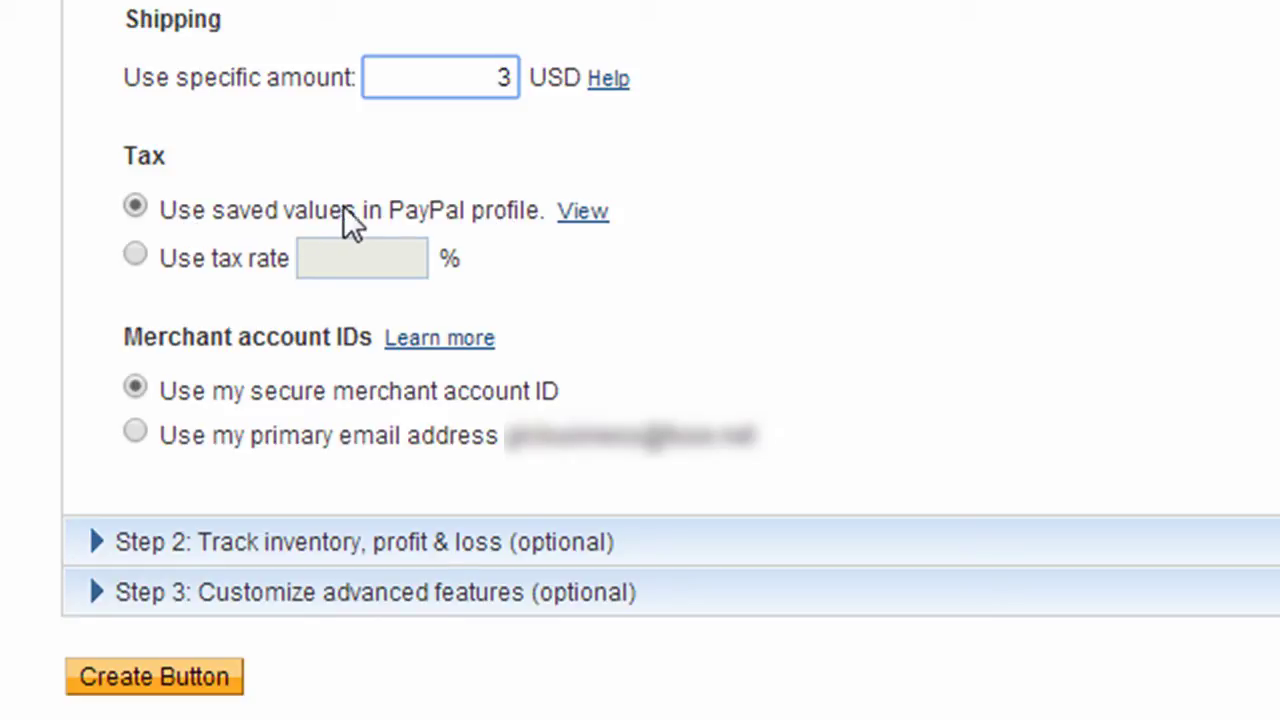
scroll(128, 135, "down", 2)
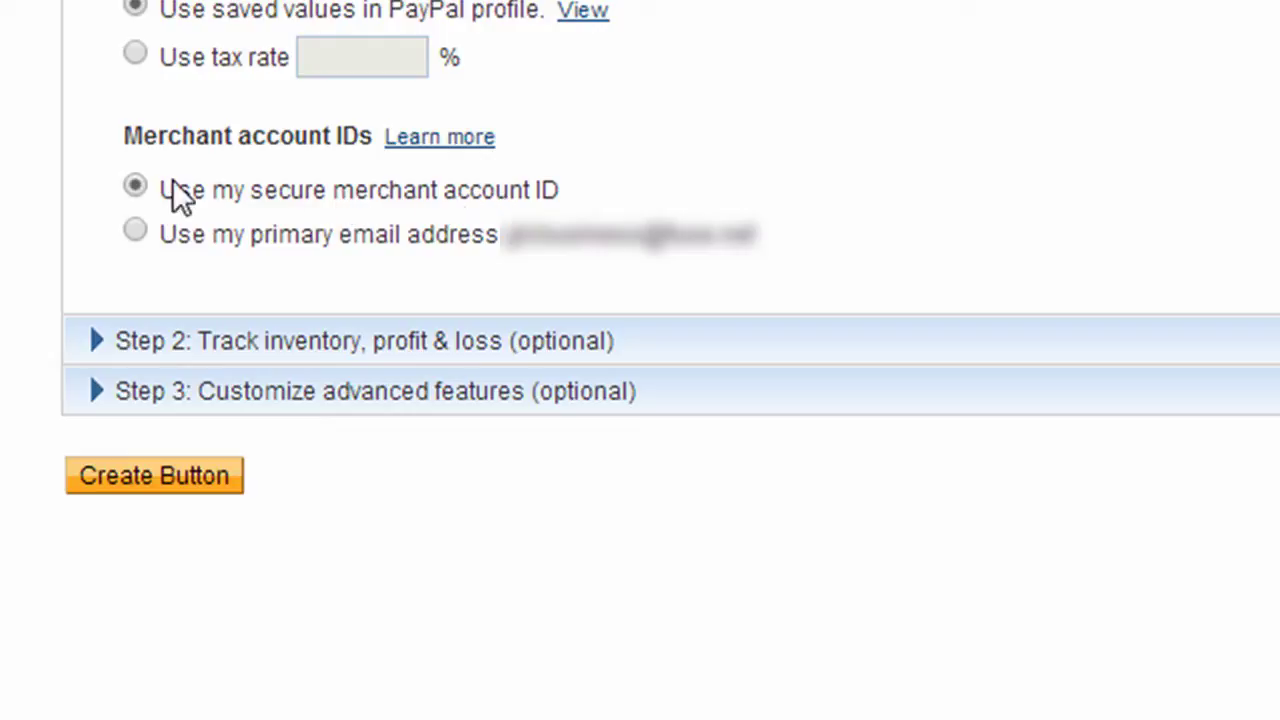
Expand Step 2 tracking options and leave Track inventory unchecked
left_click(100, 345)
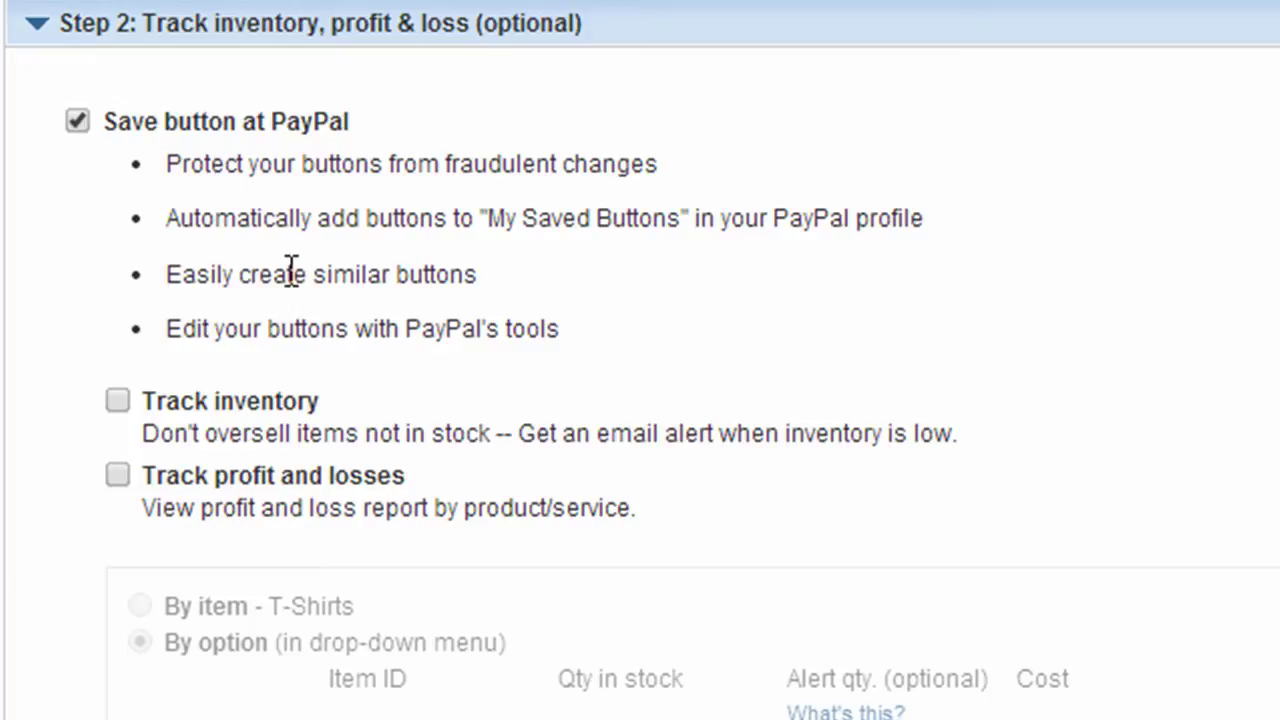
left_click(118, 403)
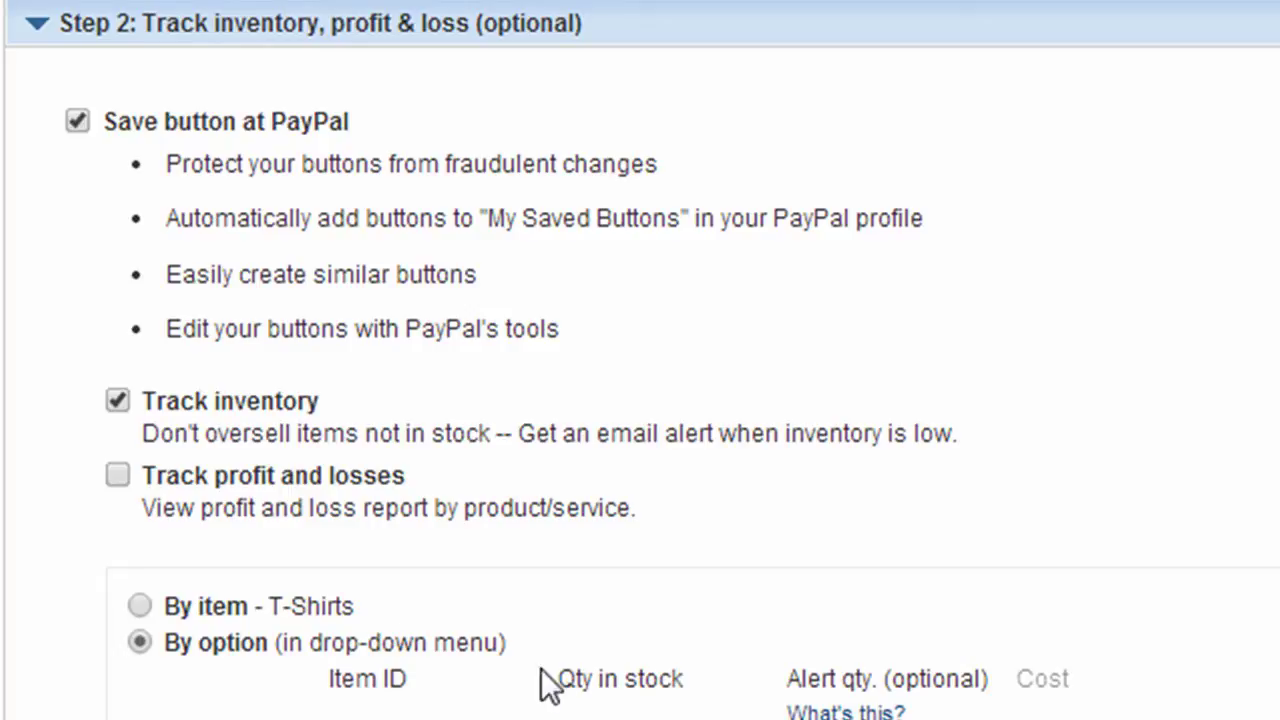
left_click(120, 401)
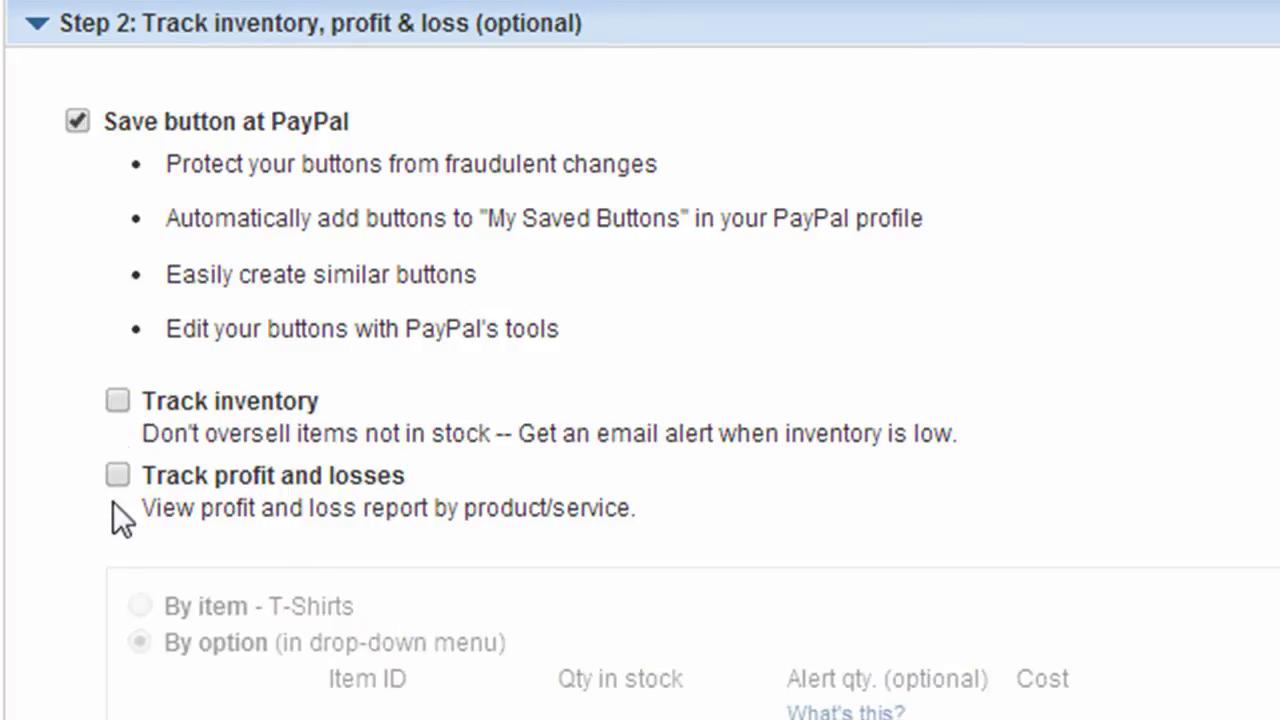
scroll(87, 596, "down", 4)
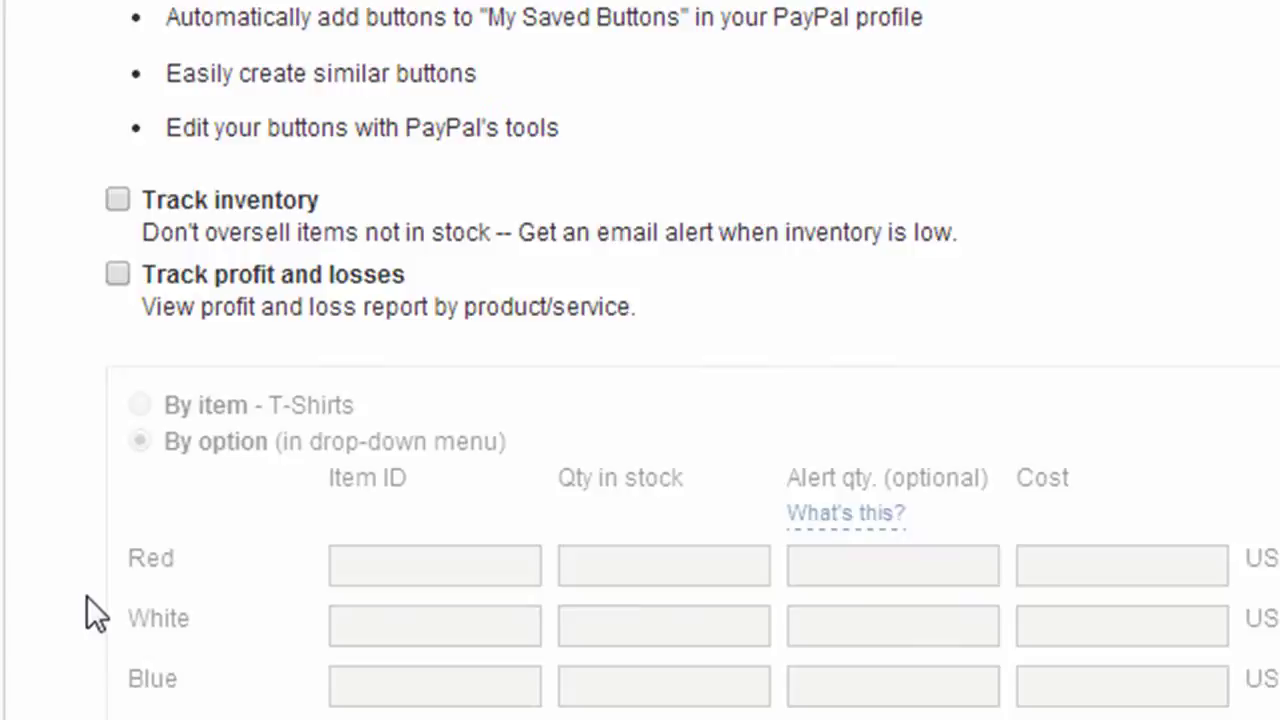
scroll(87, 596, "down", 2)
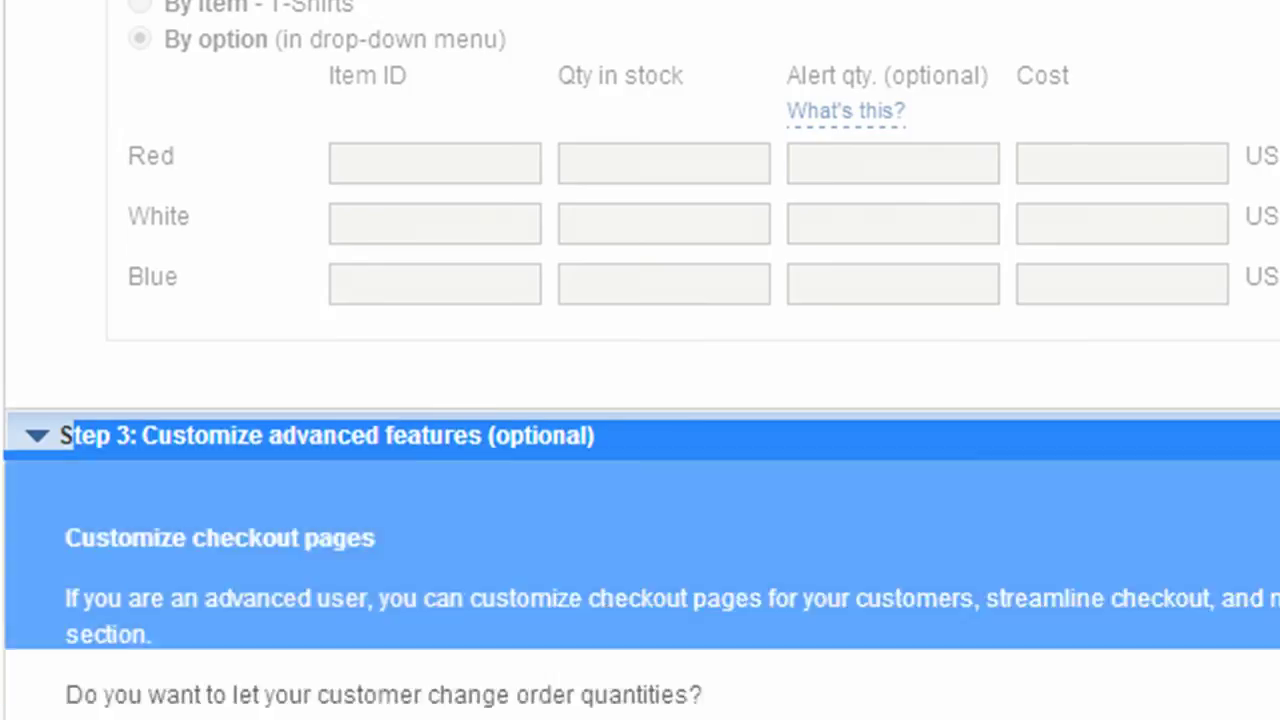
Leave the message-box label, return URLs and advanced variables unchanged, scrolling to Create Button
scroll(685, 471, "down", 10)
scroll(877, 434, "up", 6)
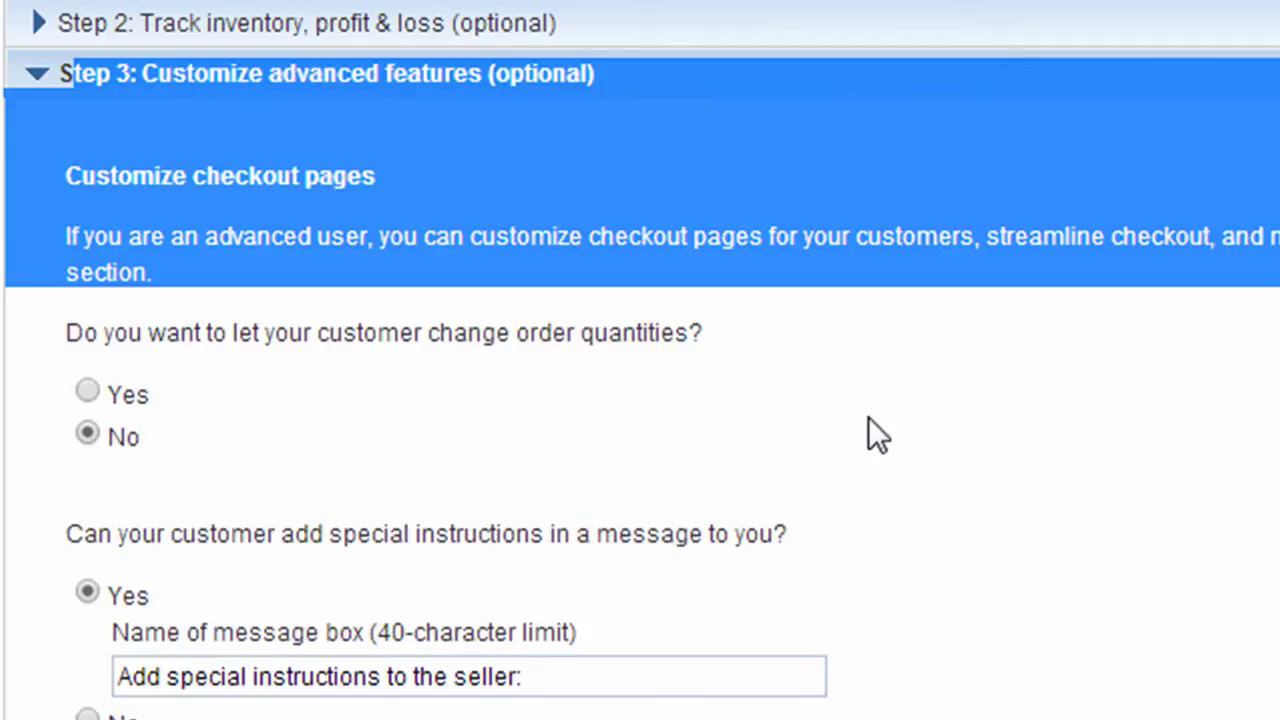
left_click(868, 298)
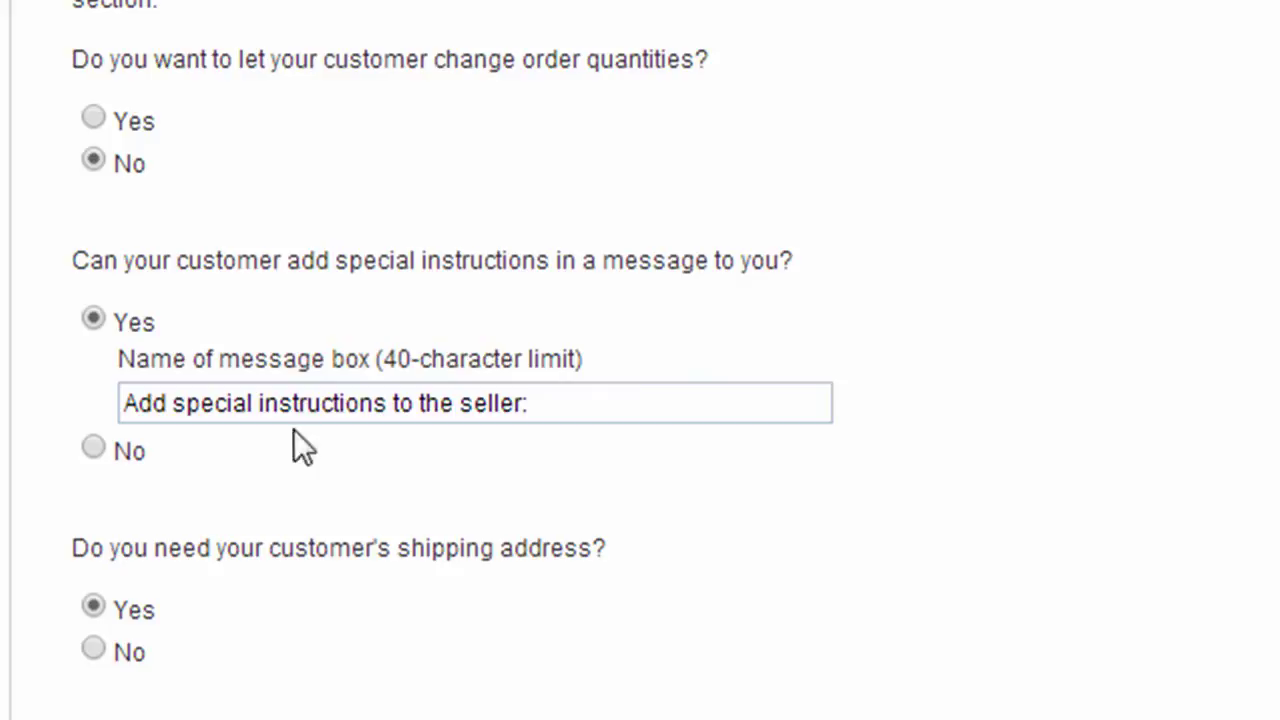
left_click_drag(527, 403, 94, 420)
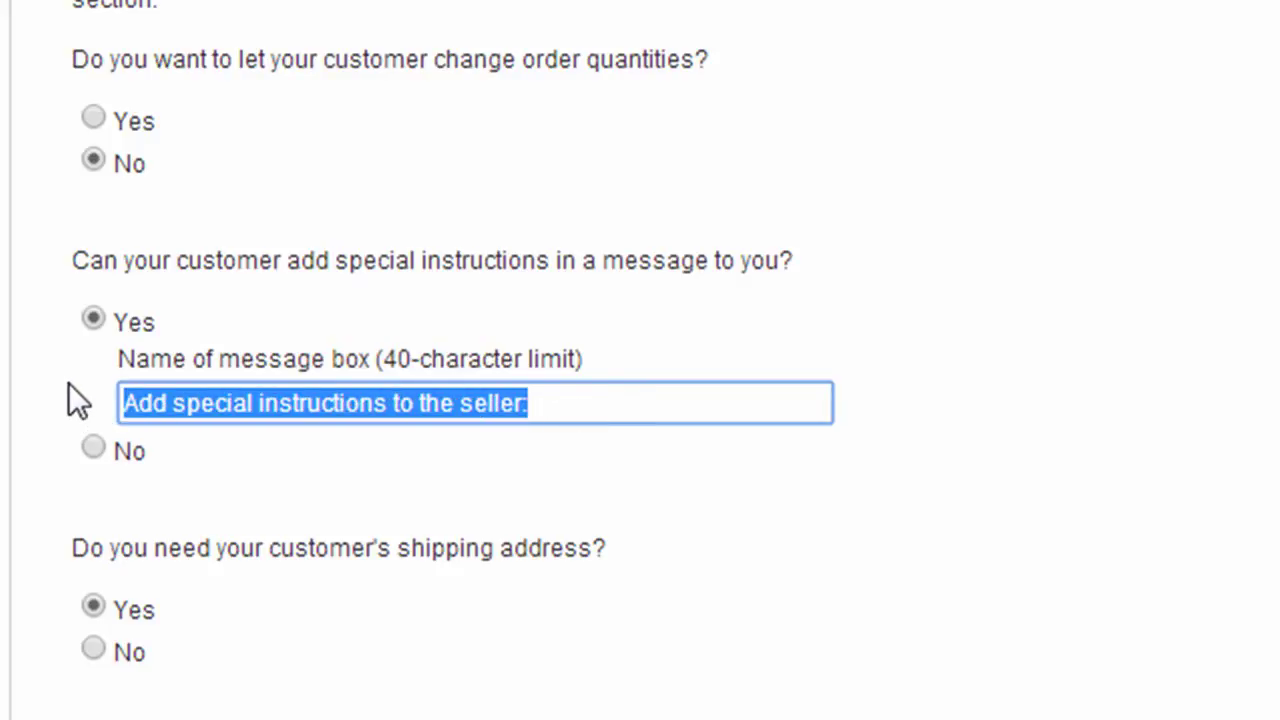
left_click(55, 550)
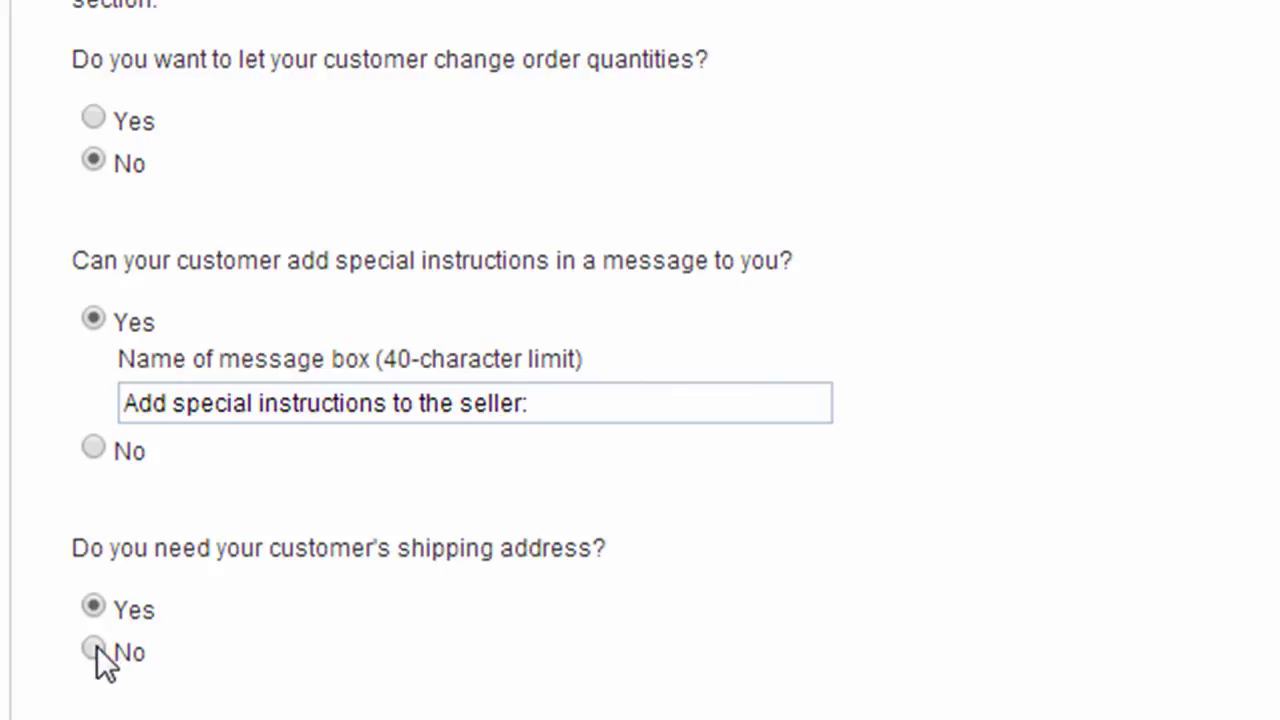
scroll(170, 630, "down", 4)
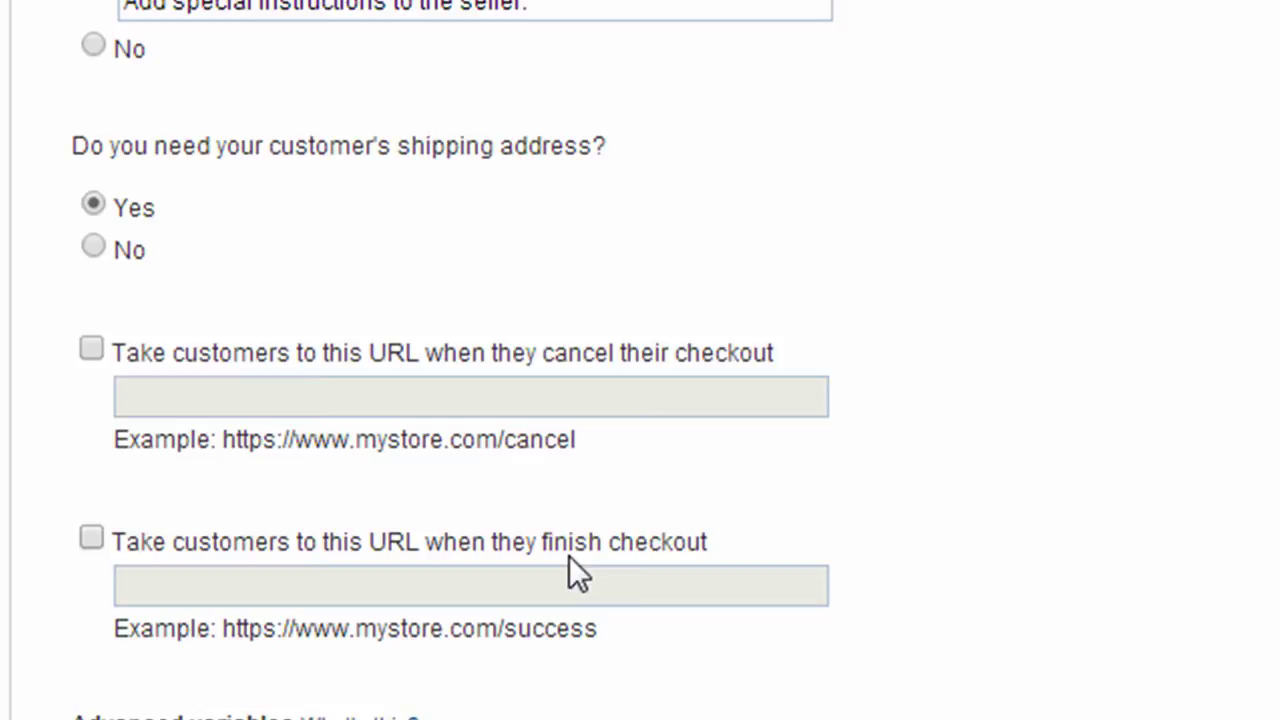
scroll(571, 552, "down", 3)
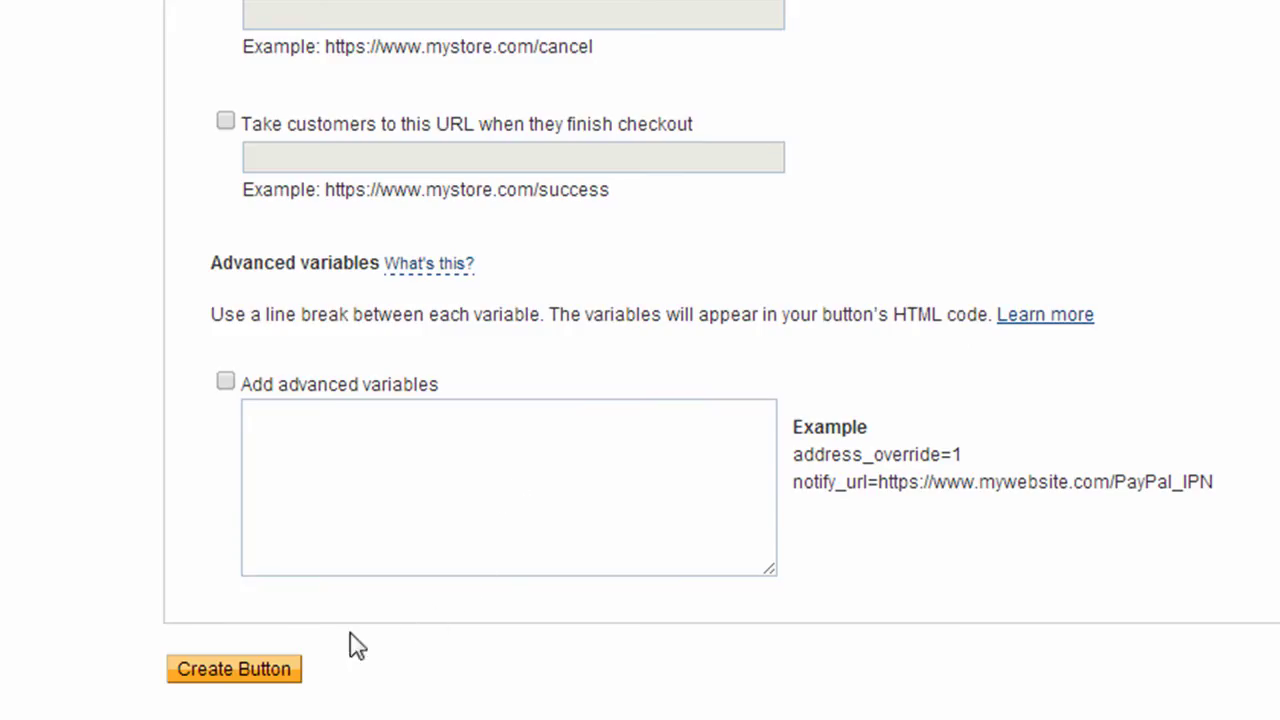
Create the T-Shirts Buy Now button and copy its generated HTML code
left_click(265, 670)
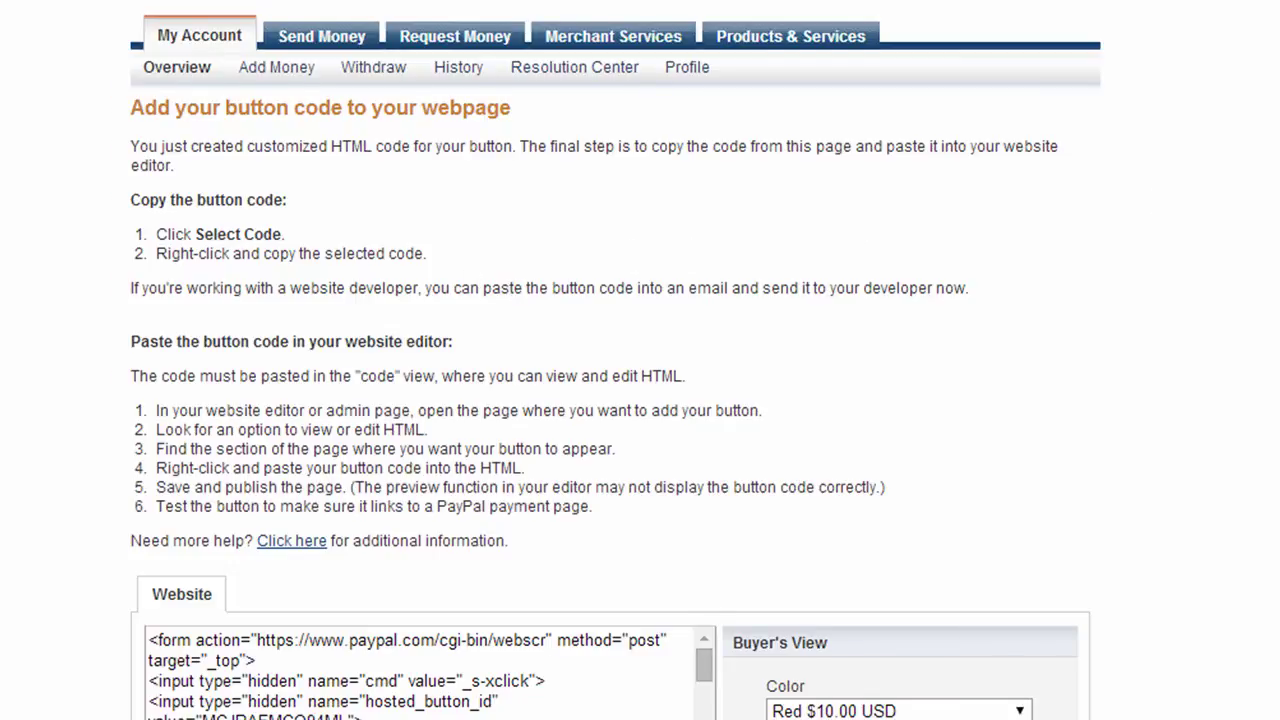
scroll(616, 400, "down", 5)
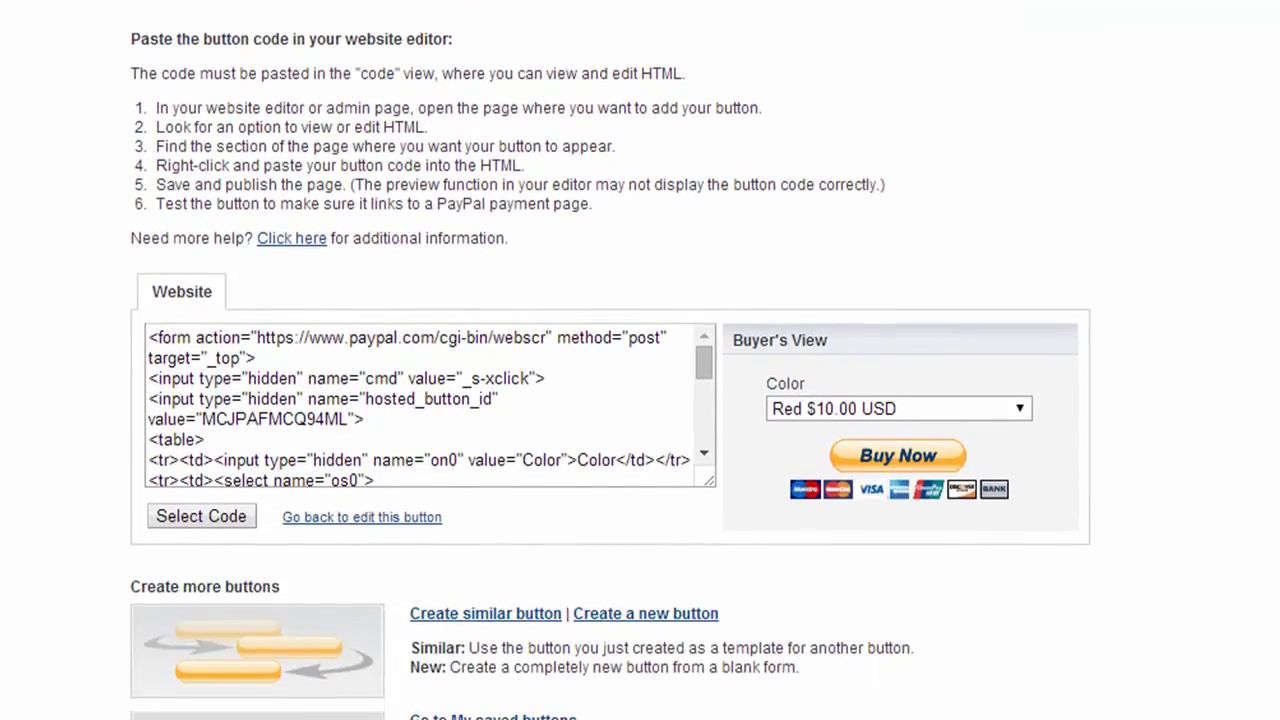
left_click_drag(150, 337, 362, 512)
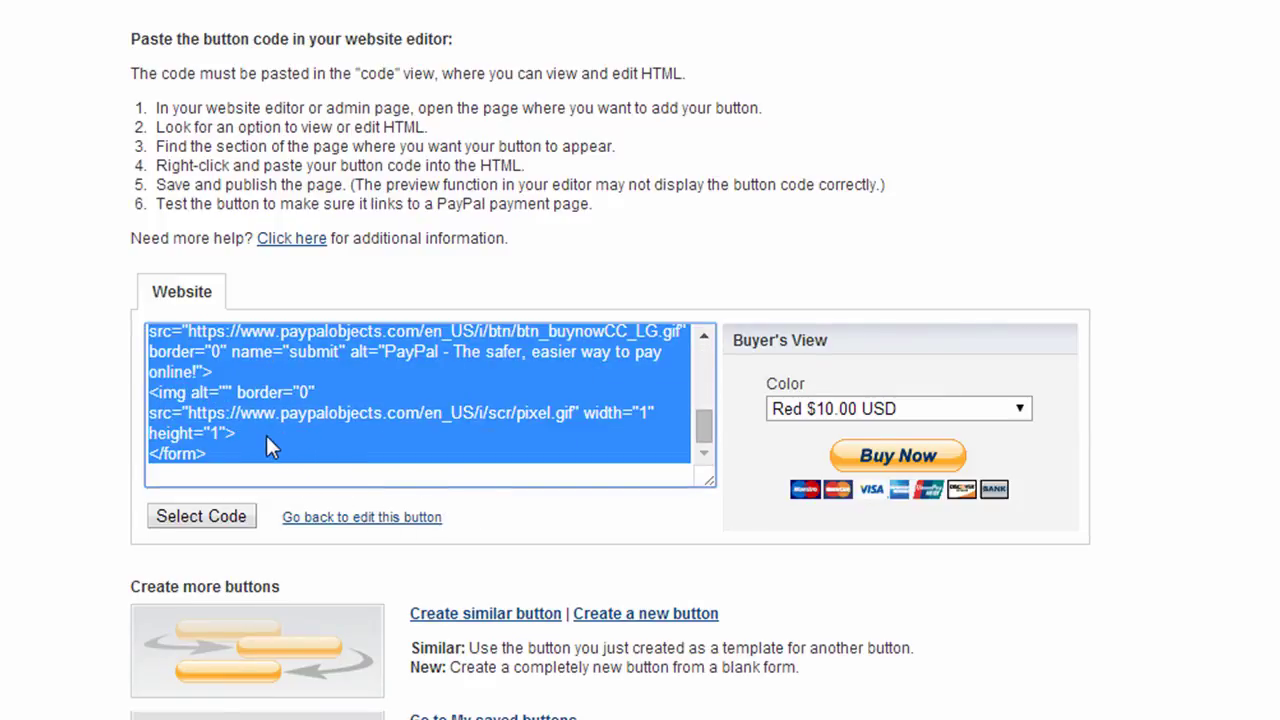
left_click(240, 516)
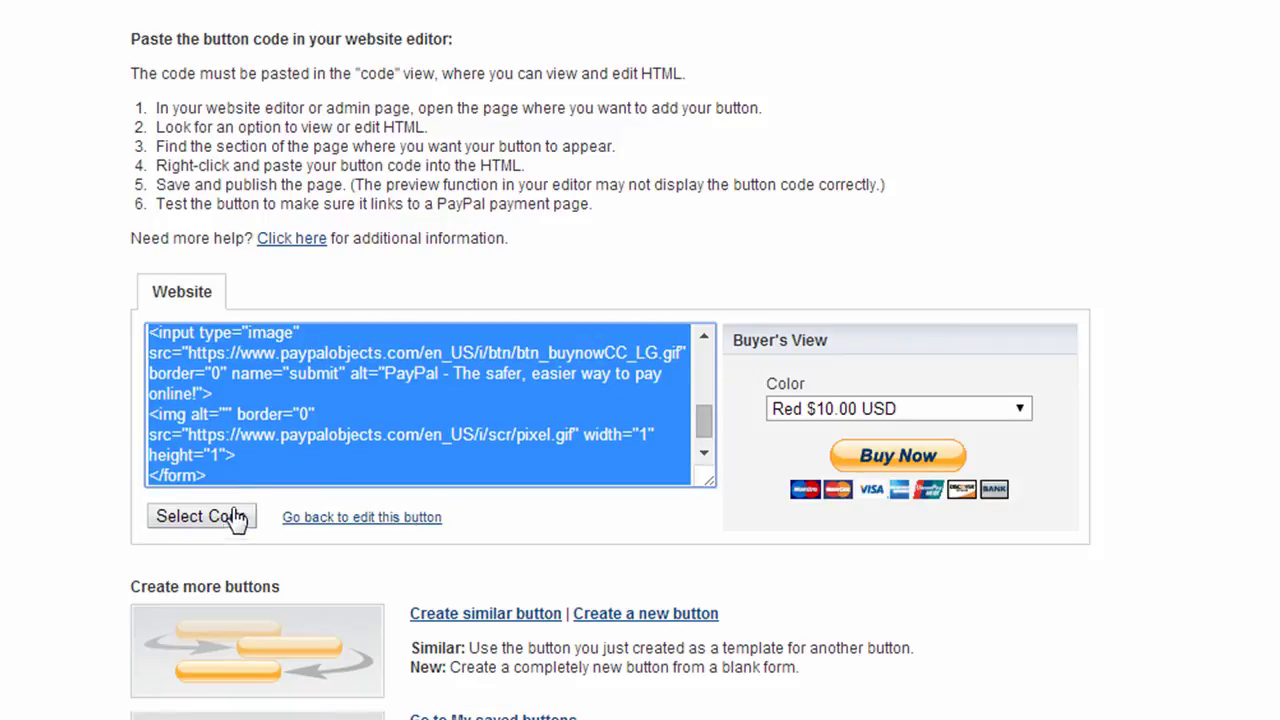
right_click(265, 406)
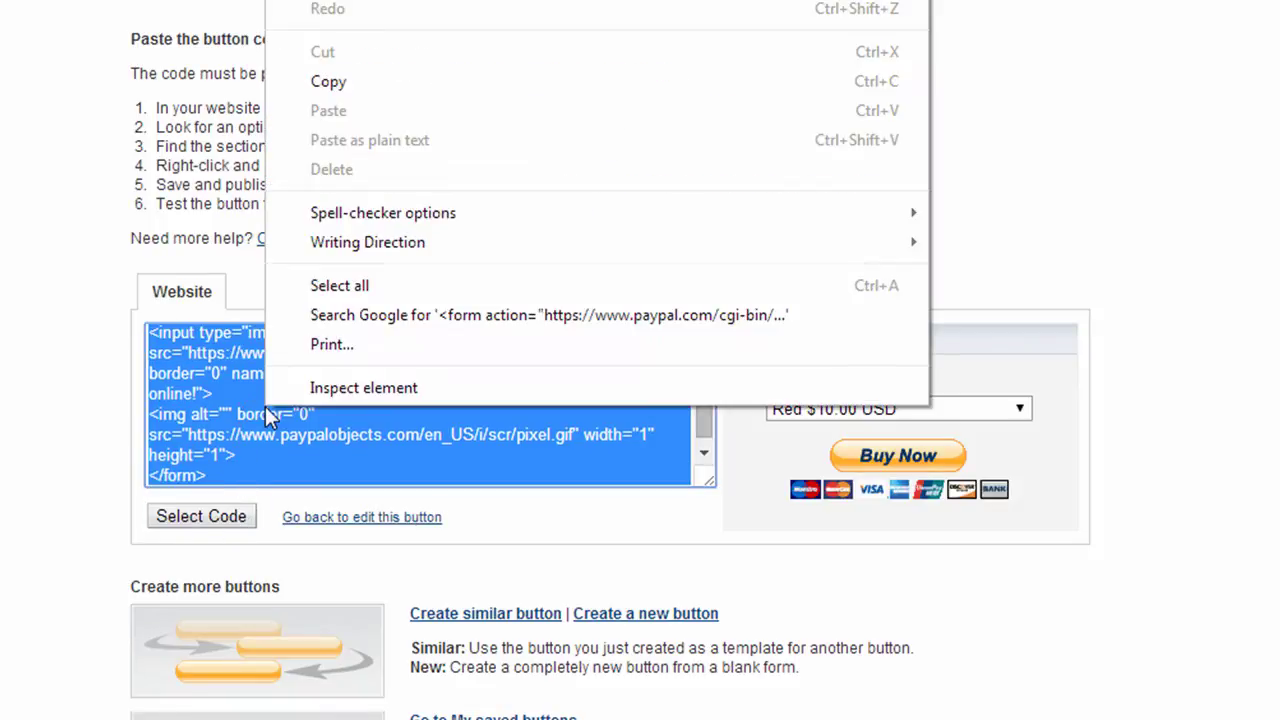
left_click(365, 85)
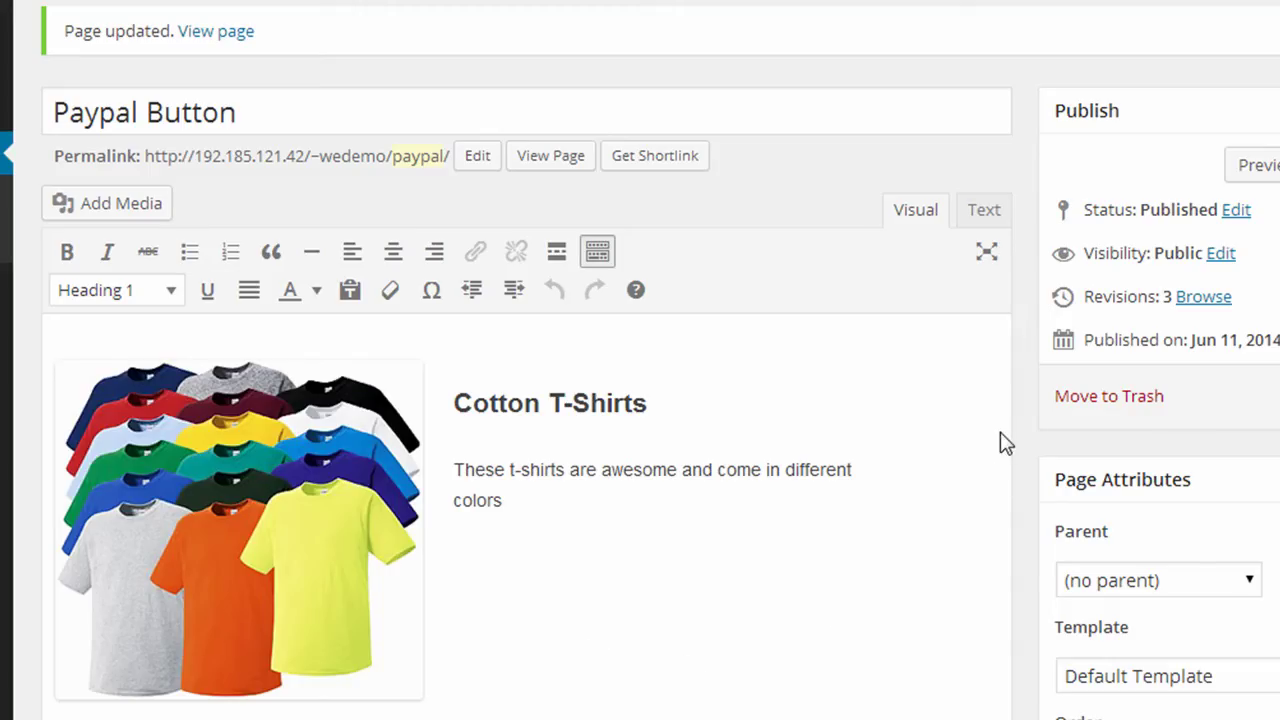
In the Text editor, paste the PayPal button code over the &nbsp; placeholder and update the page
scroll(660, 400, "down", 3)
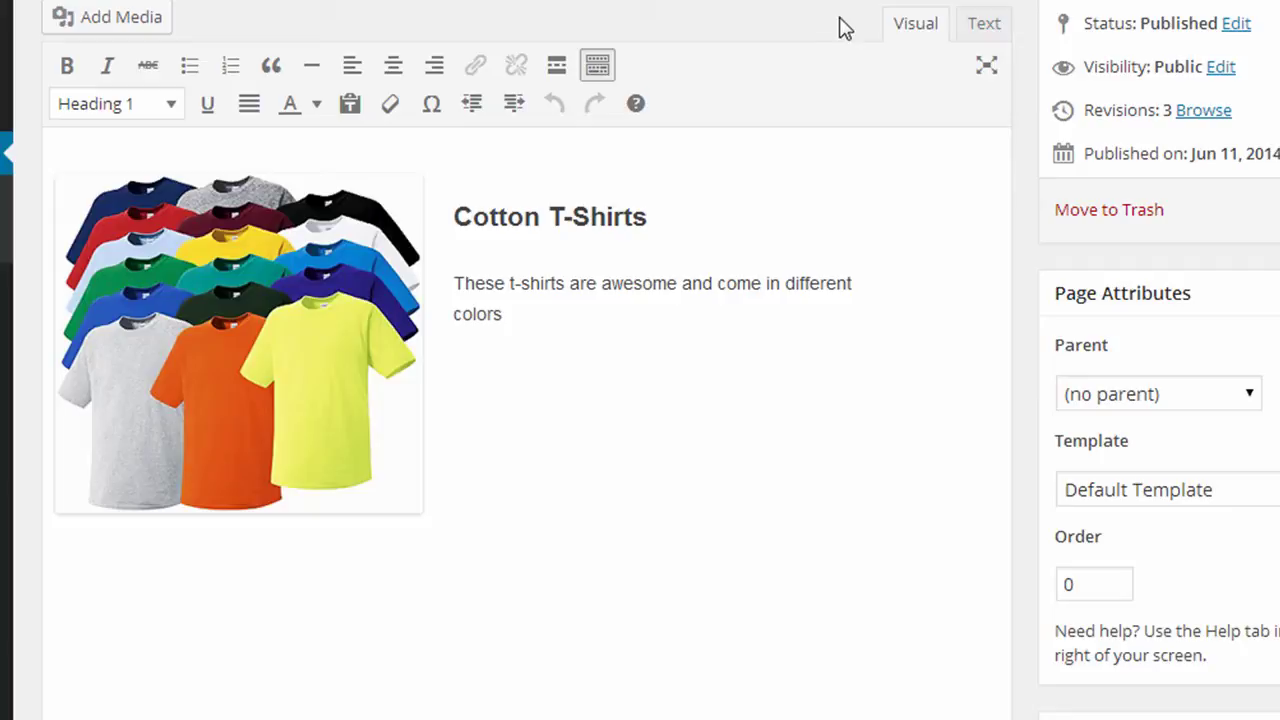
left_click(985, 38)
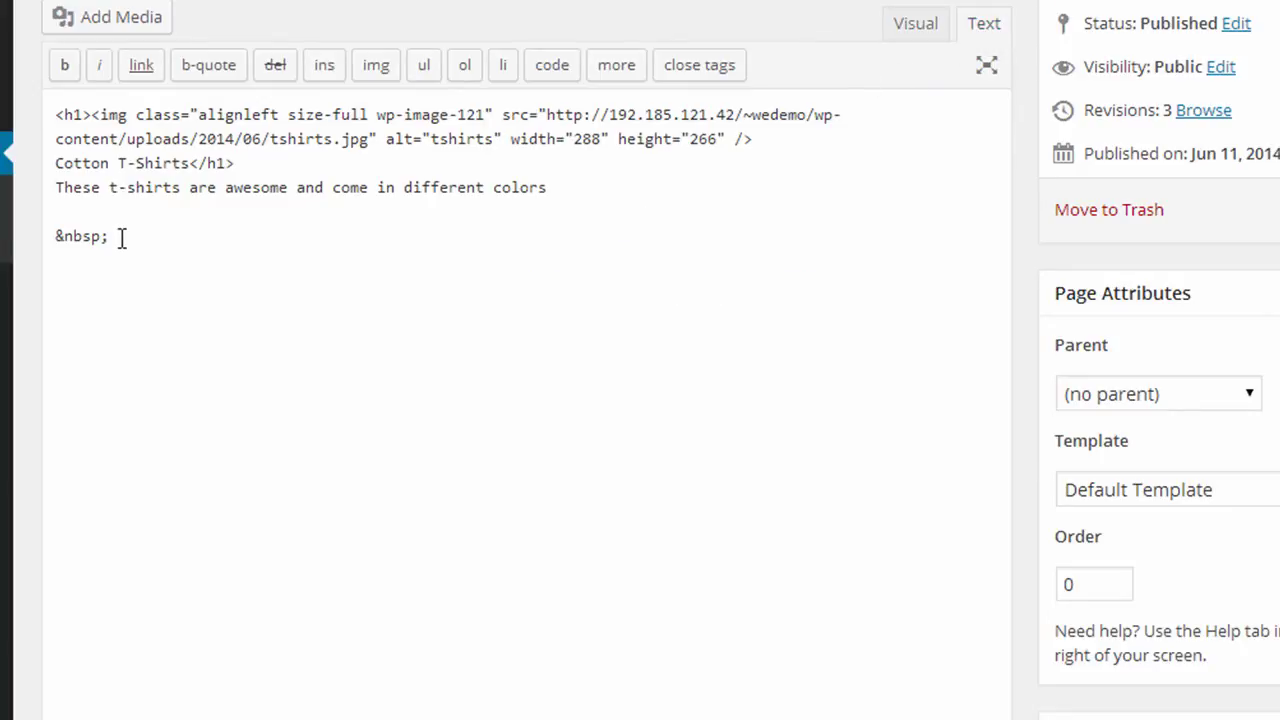
left_click(120, 237)
key("Return")
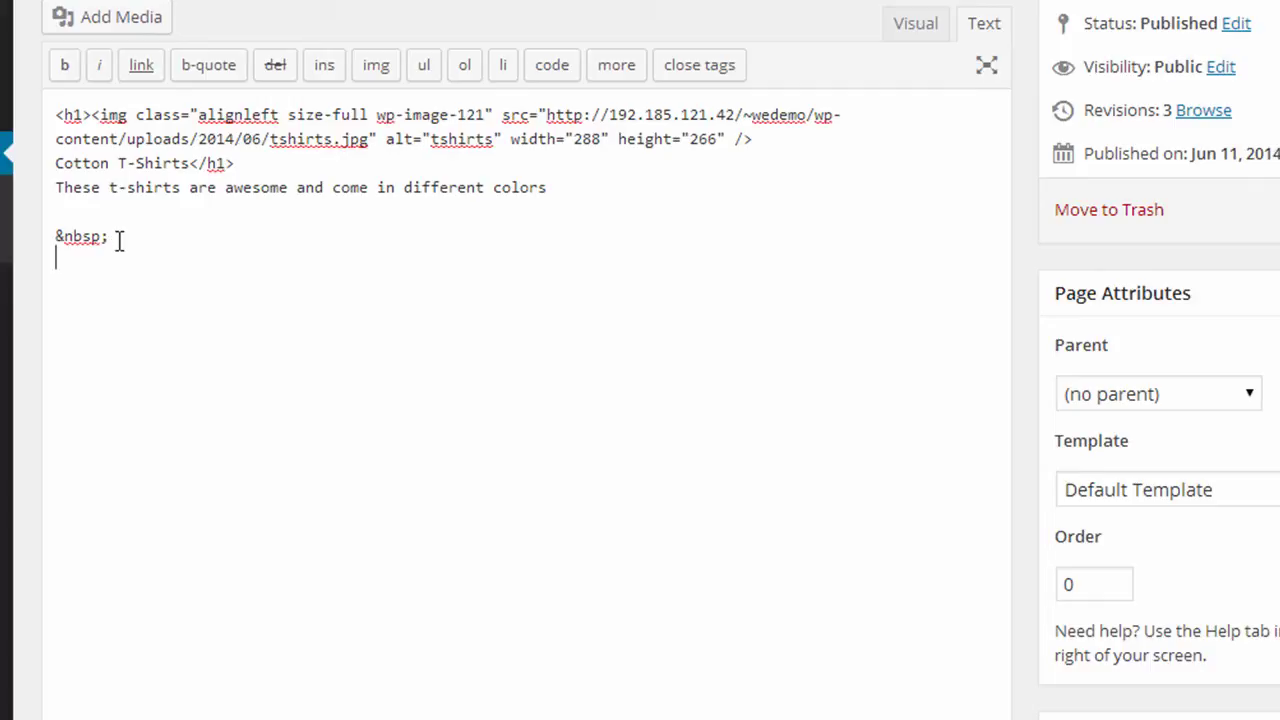
left_click_drag(118, 240, 37, 249)
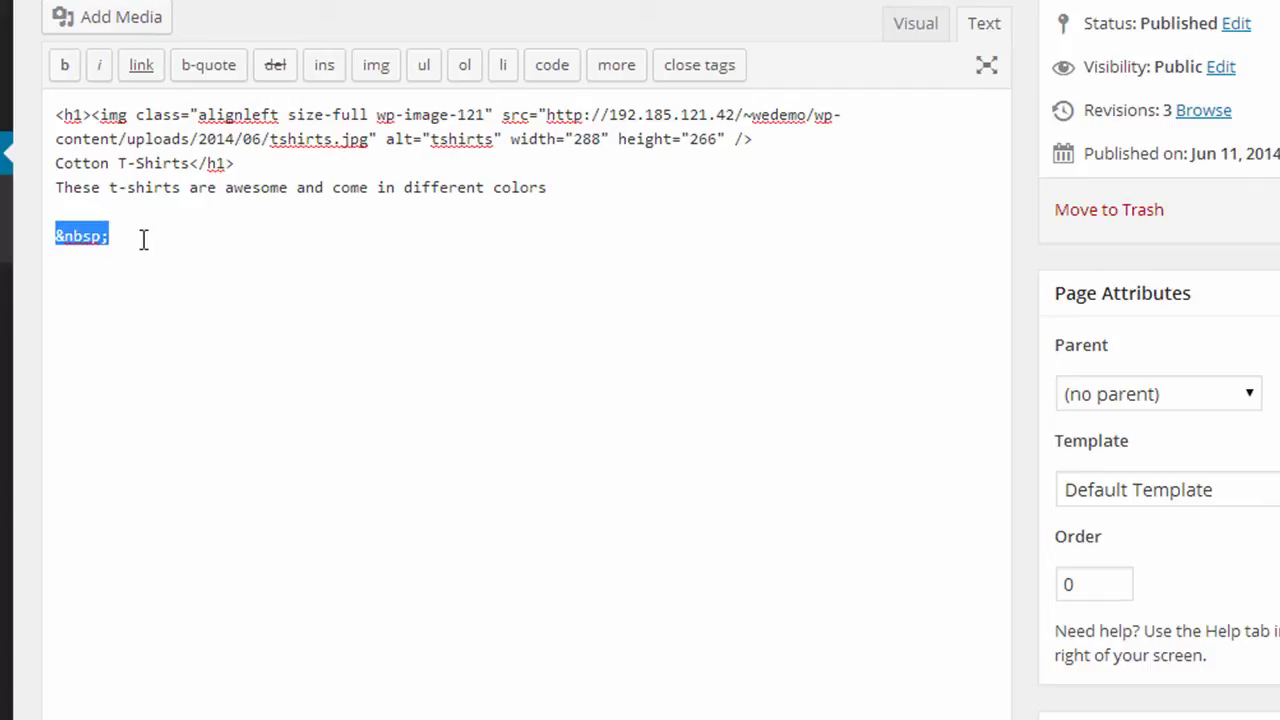
key("ctrl+v")
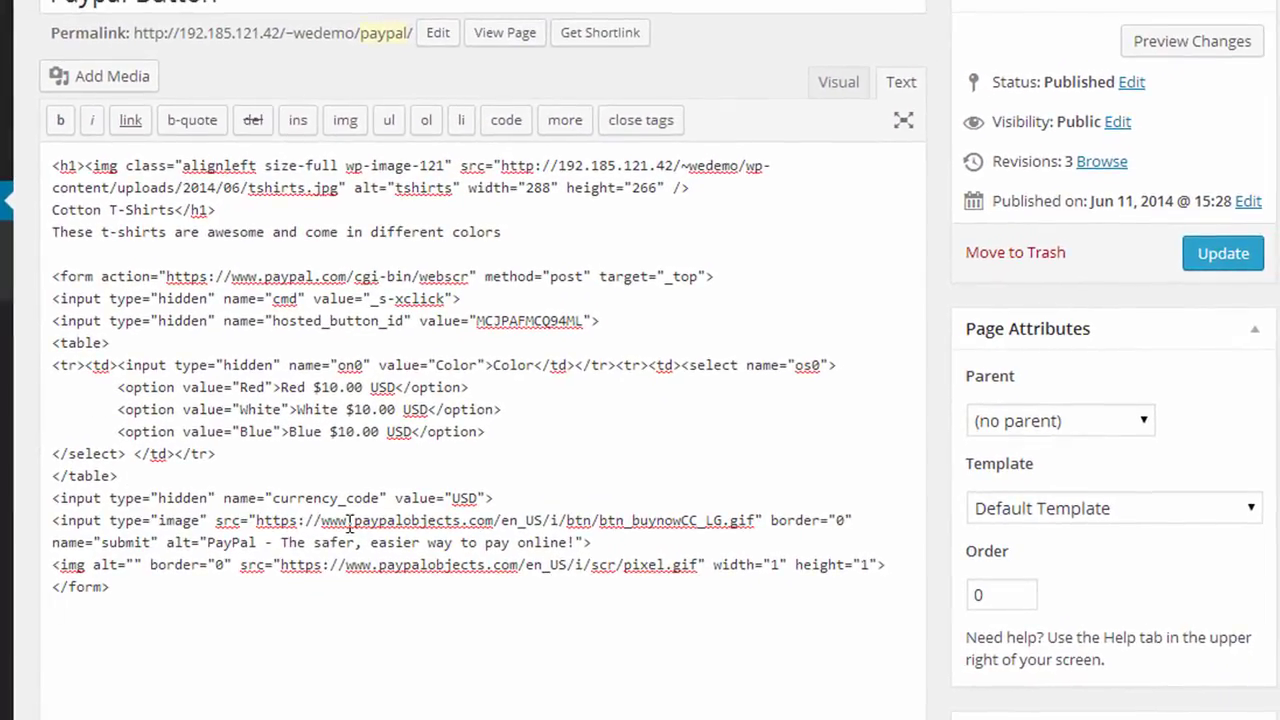
left_click(1213, 256)
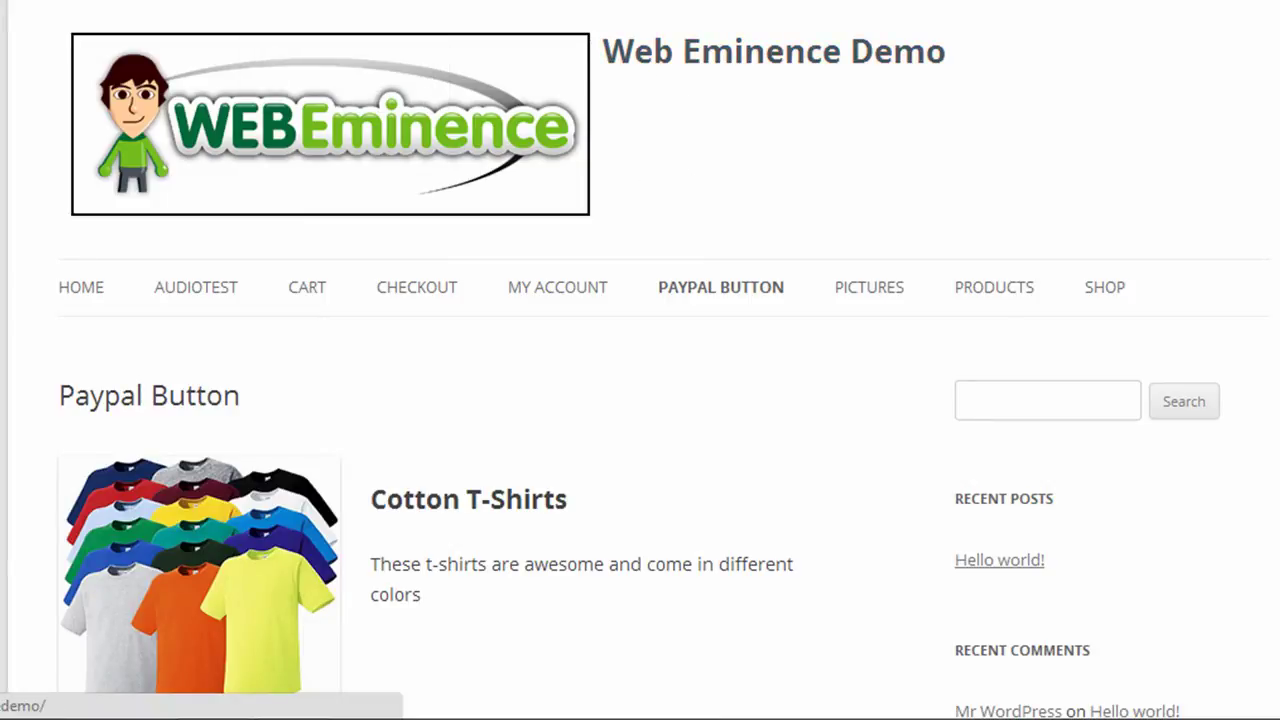
Choose White $10.00 USD in the live page's Color drop-down and click Buy Now
scroll(640, 360, "down", 3)
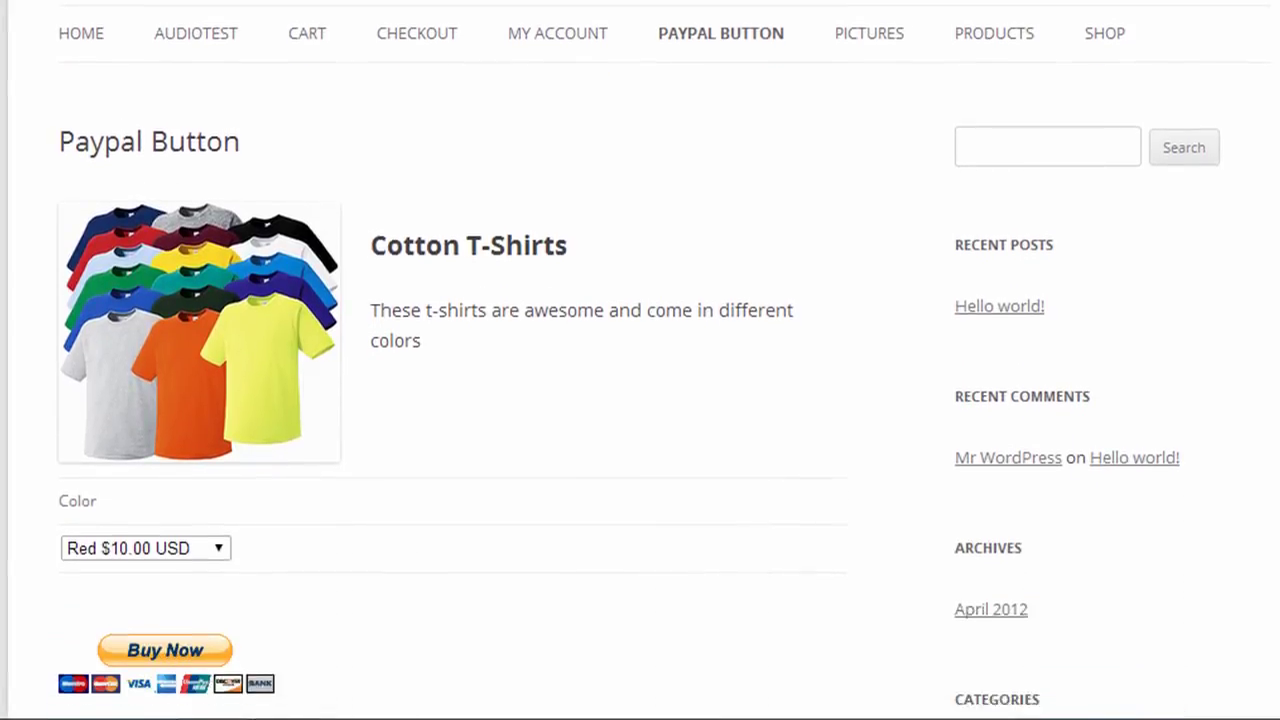
scroll(1205, 250, "down", 2)
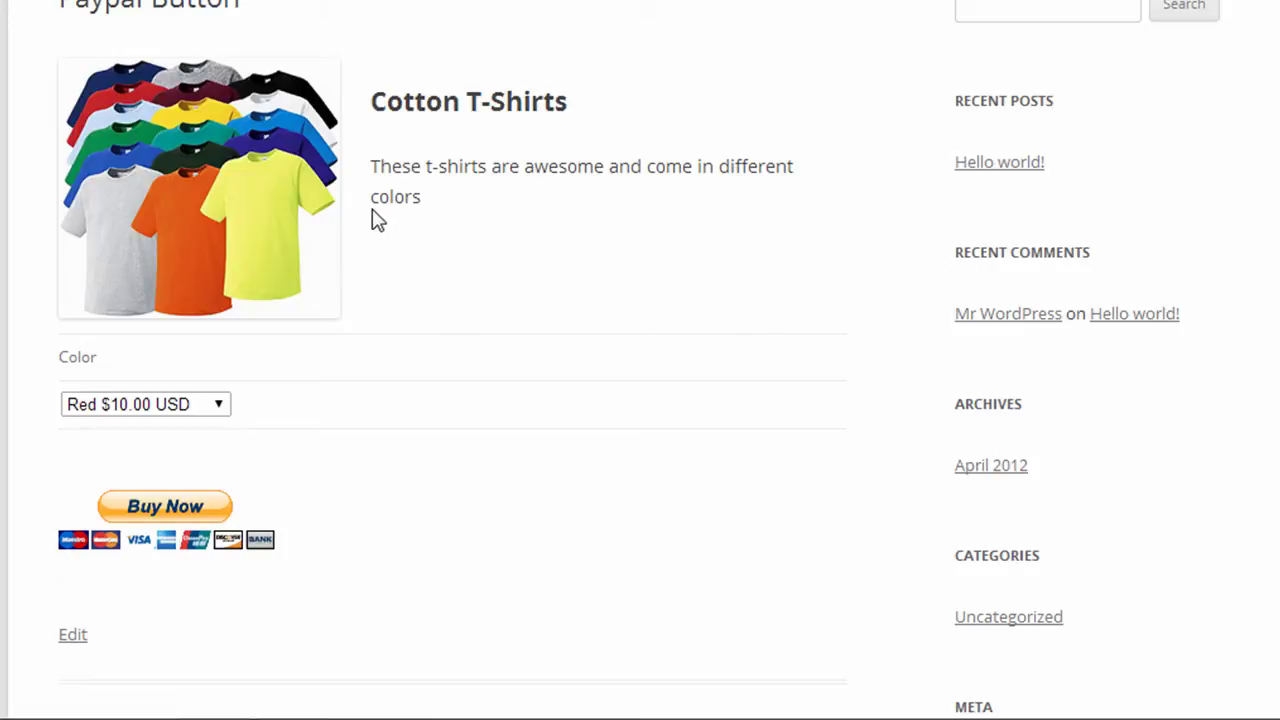
left_click(225, 404)
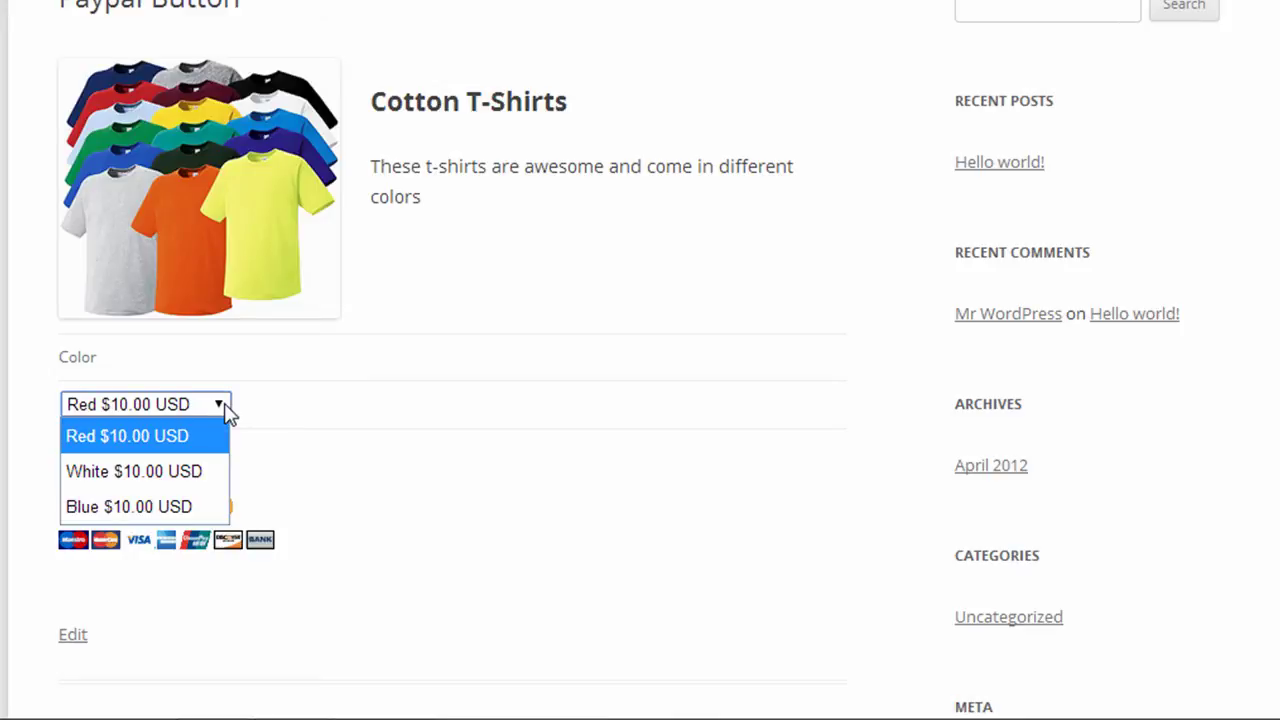
left_click(207, 463)
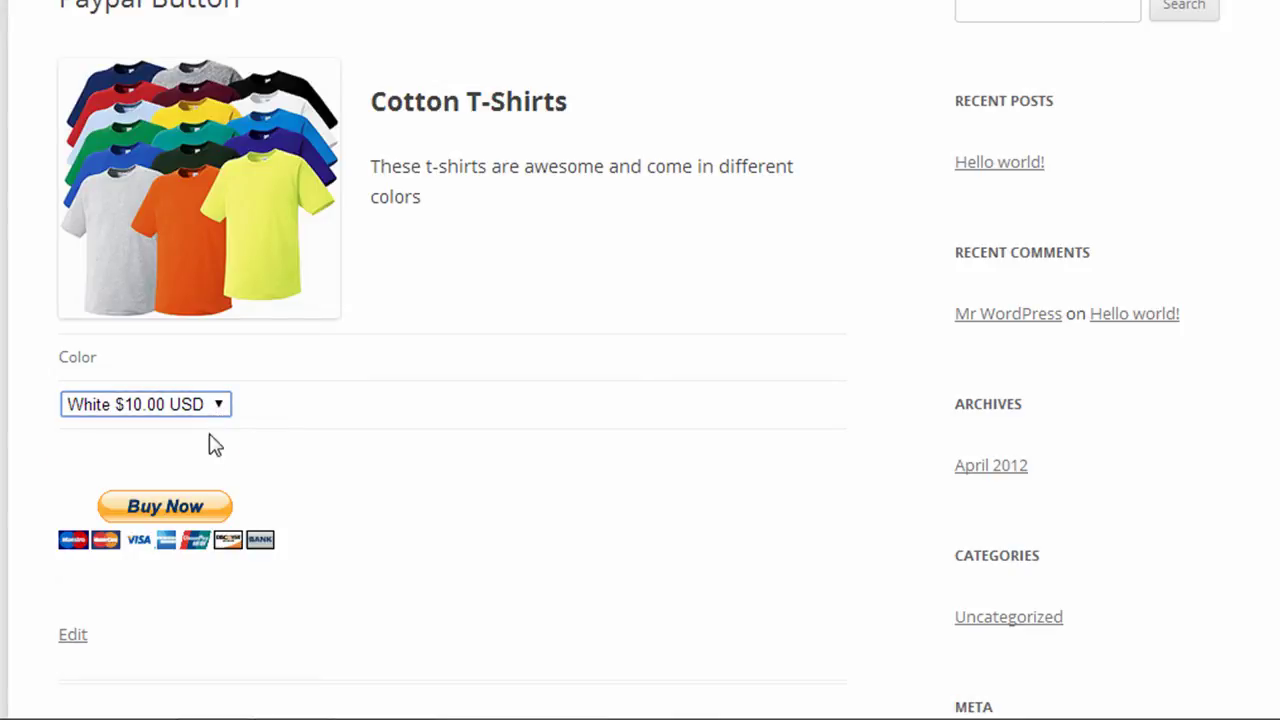
left_click(184, 512)
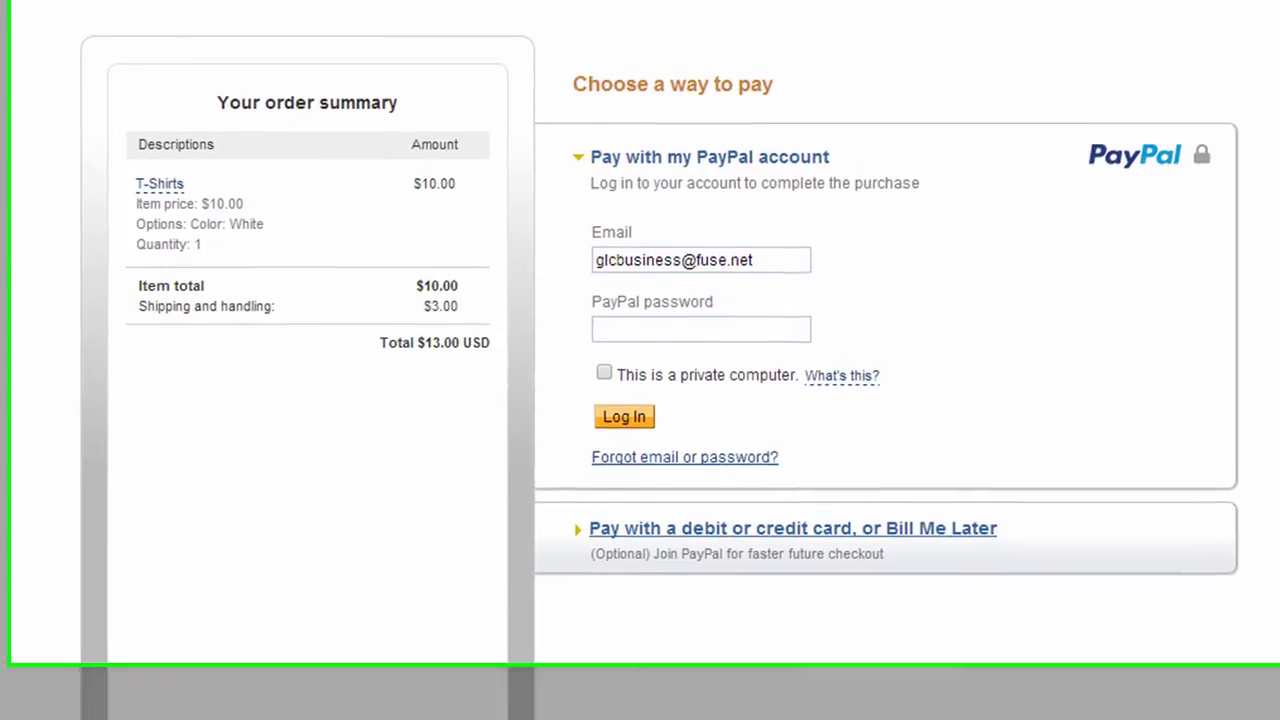
Clear the pre-filled e-mail on the PayPal login and highlight the store name heading
key("ctrl+a")
key("BackSpace")
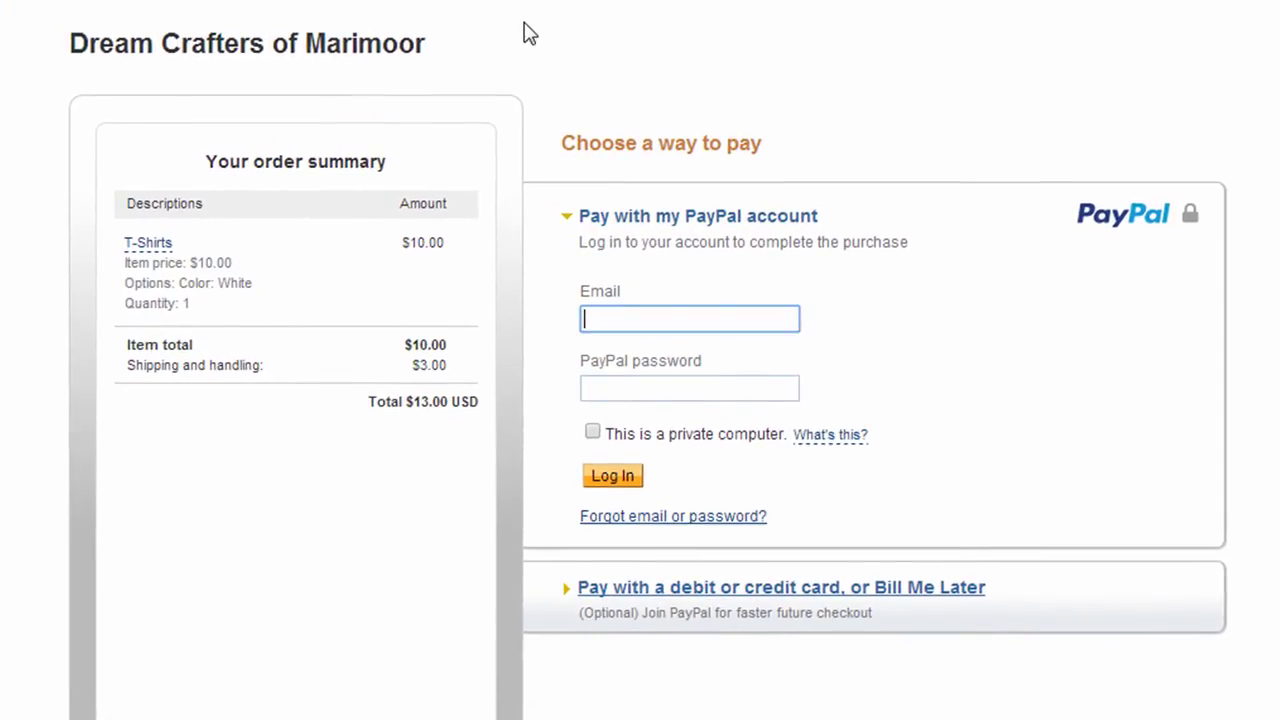
left_click_drag(70, 43, 377, 50)
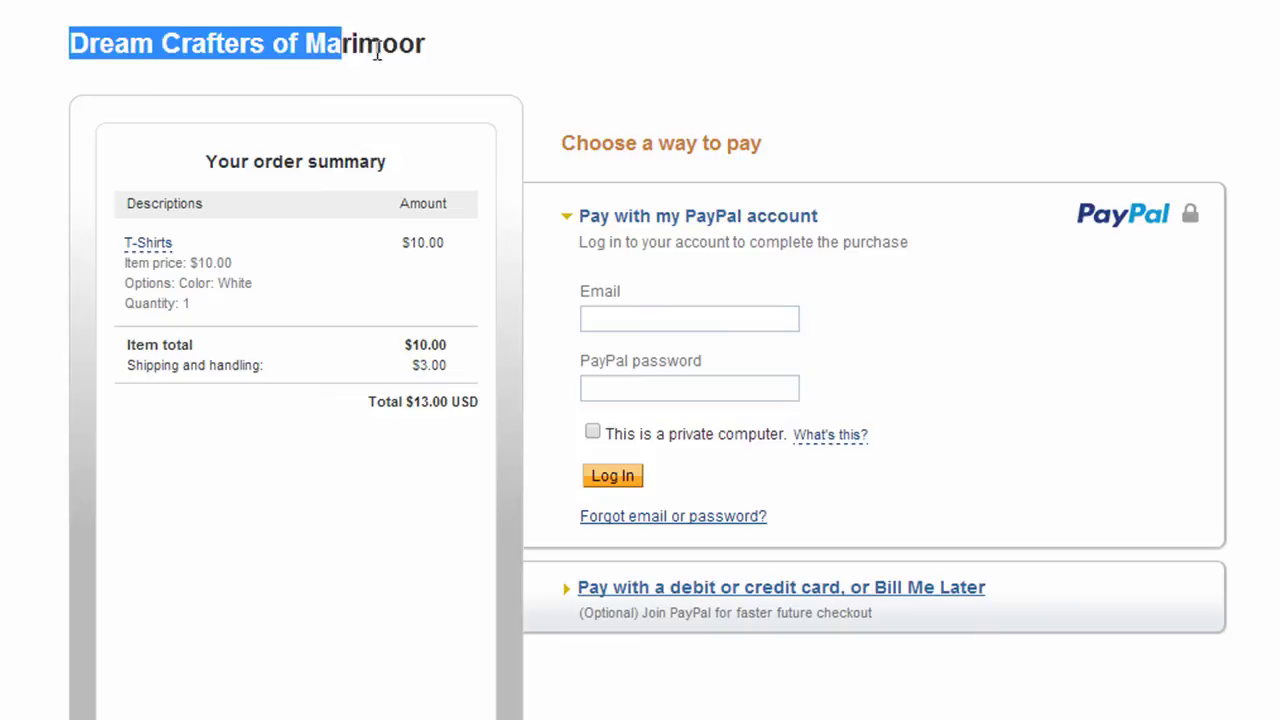
triple_click(428, 43)
triple_click(428, 43)
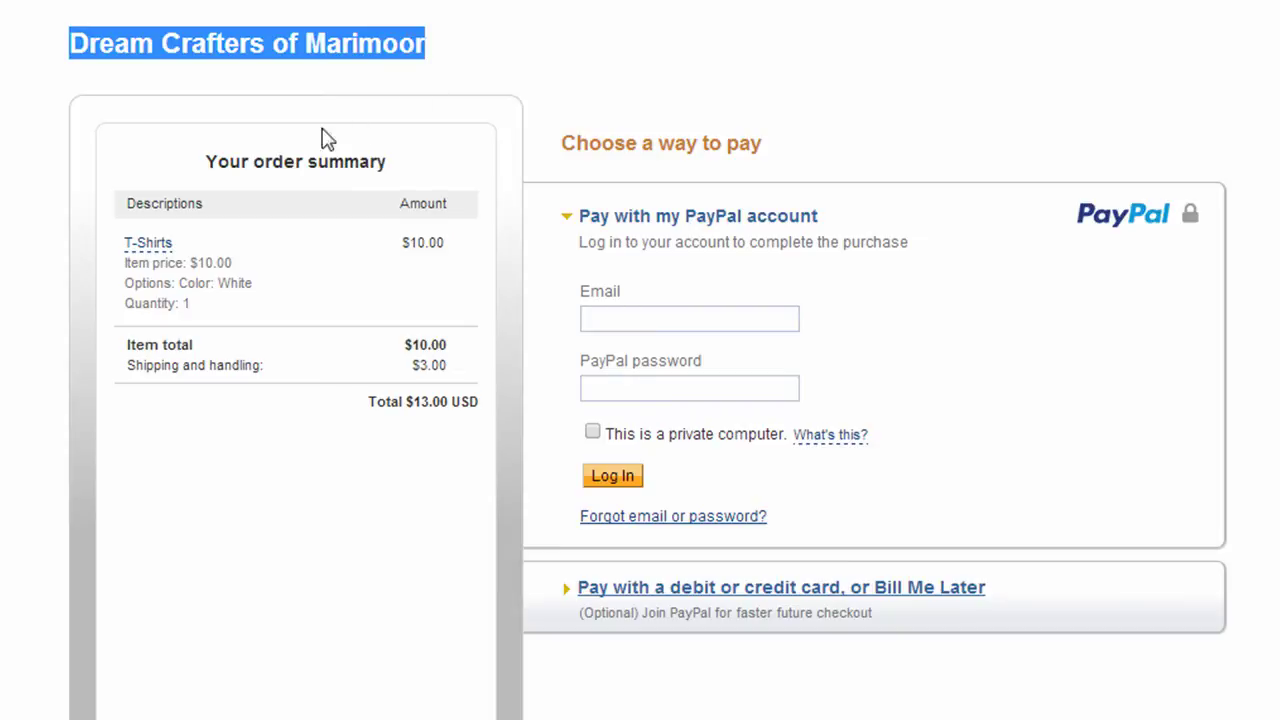
left_click(188, 172)
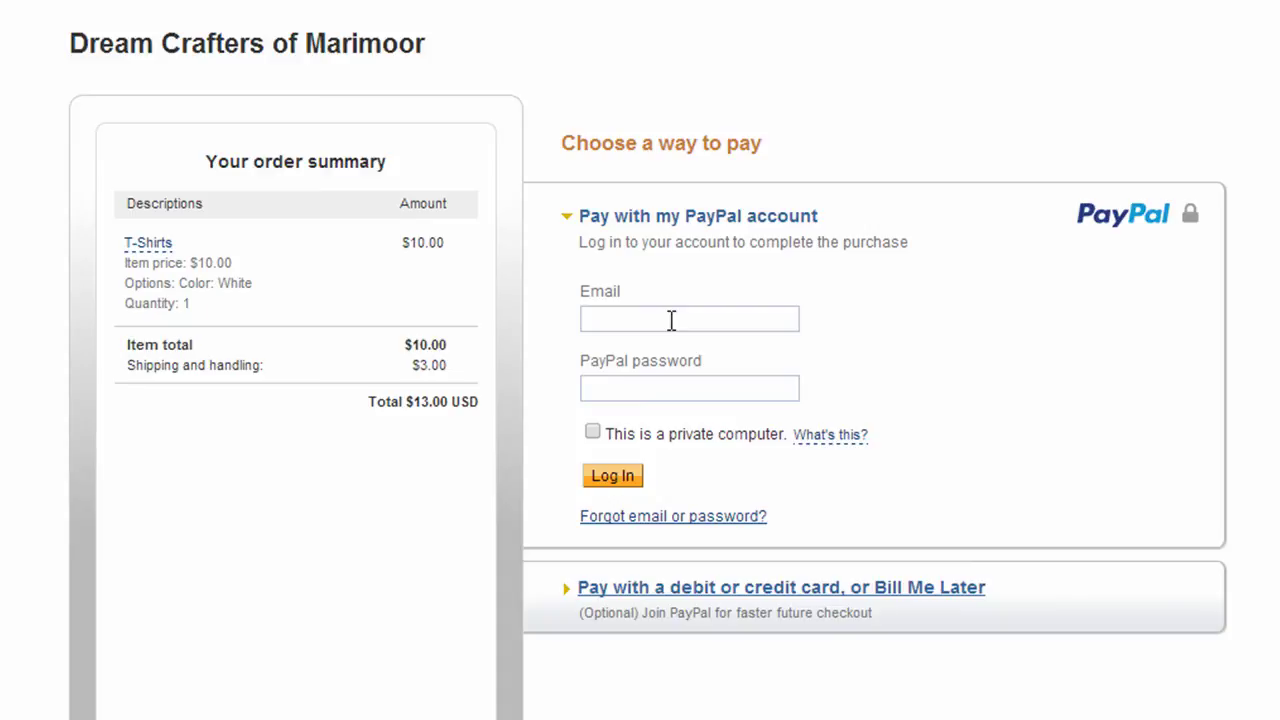
Choose 'Pay with a debit or credit card, or Bill Me Later' on the checkout page
left_click(696, 590)
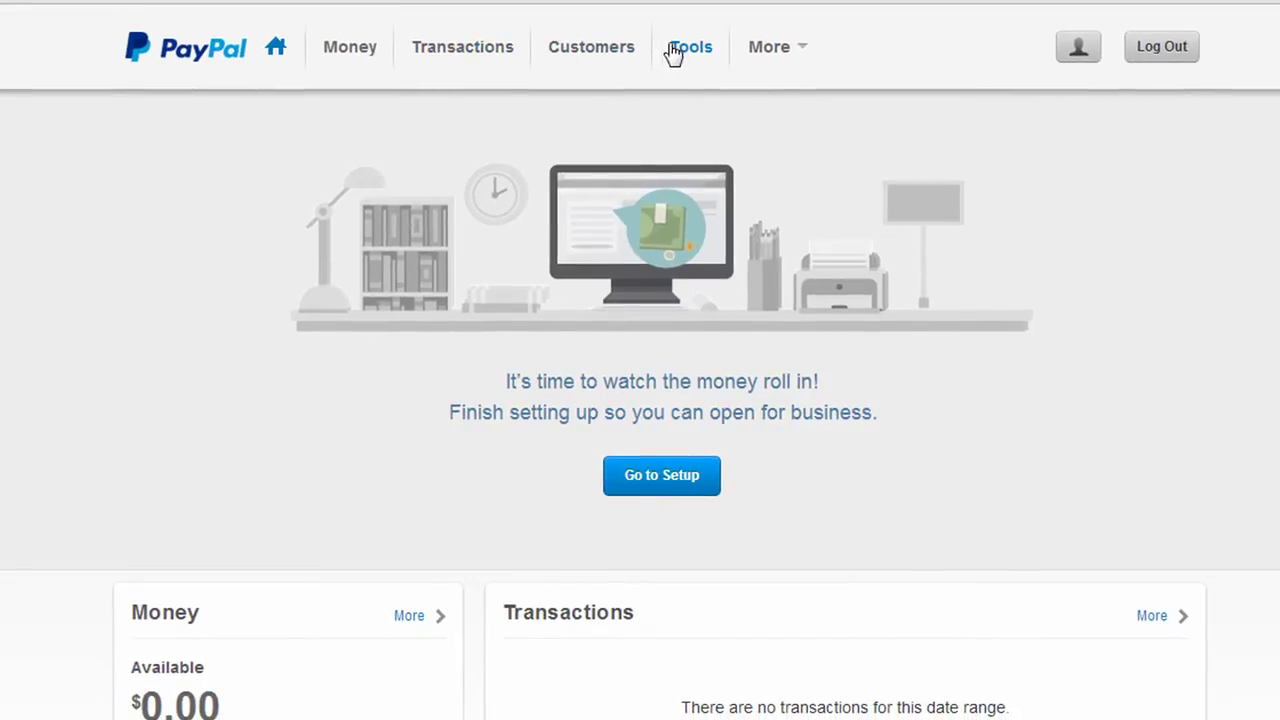
Go through Business tools and Payment buttons to My saved buttons and open the T-Shirts button's actions
left_click(674, 52)
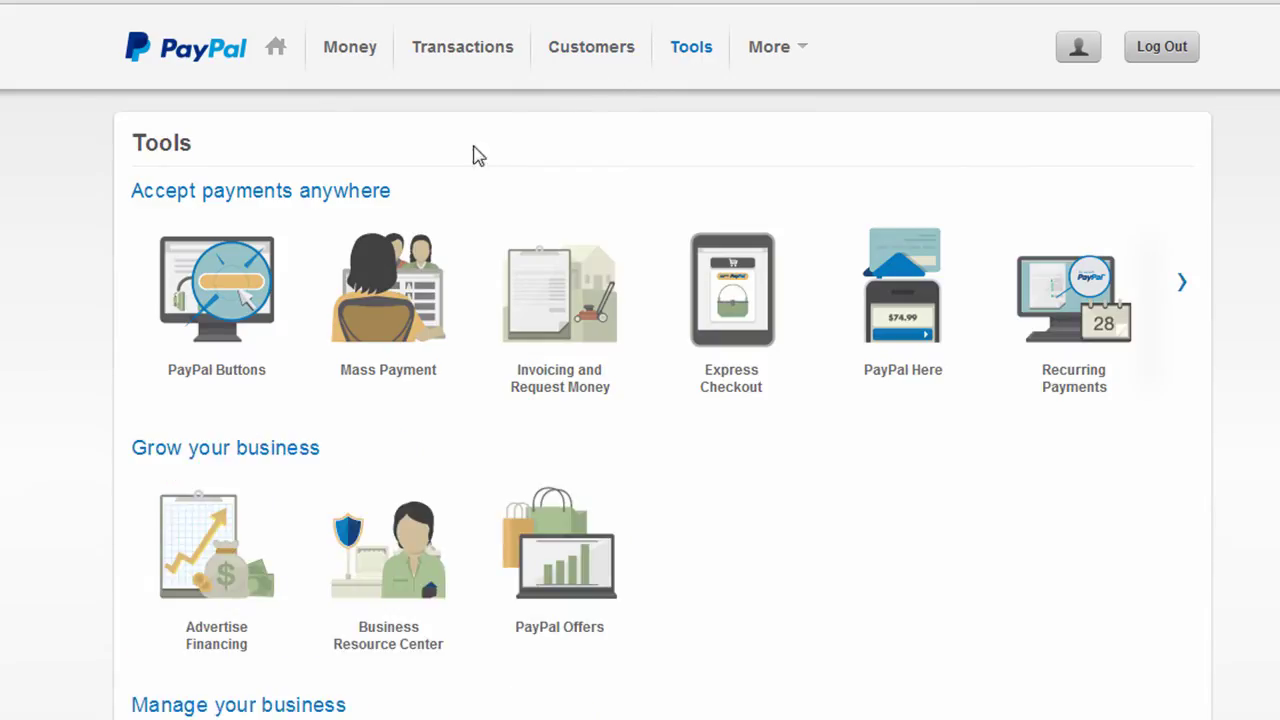
left_click(252, 294)
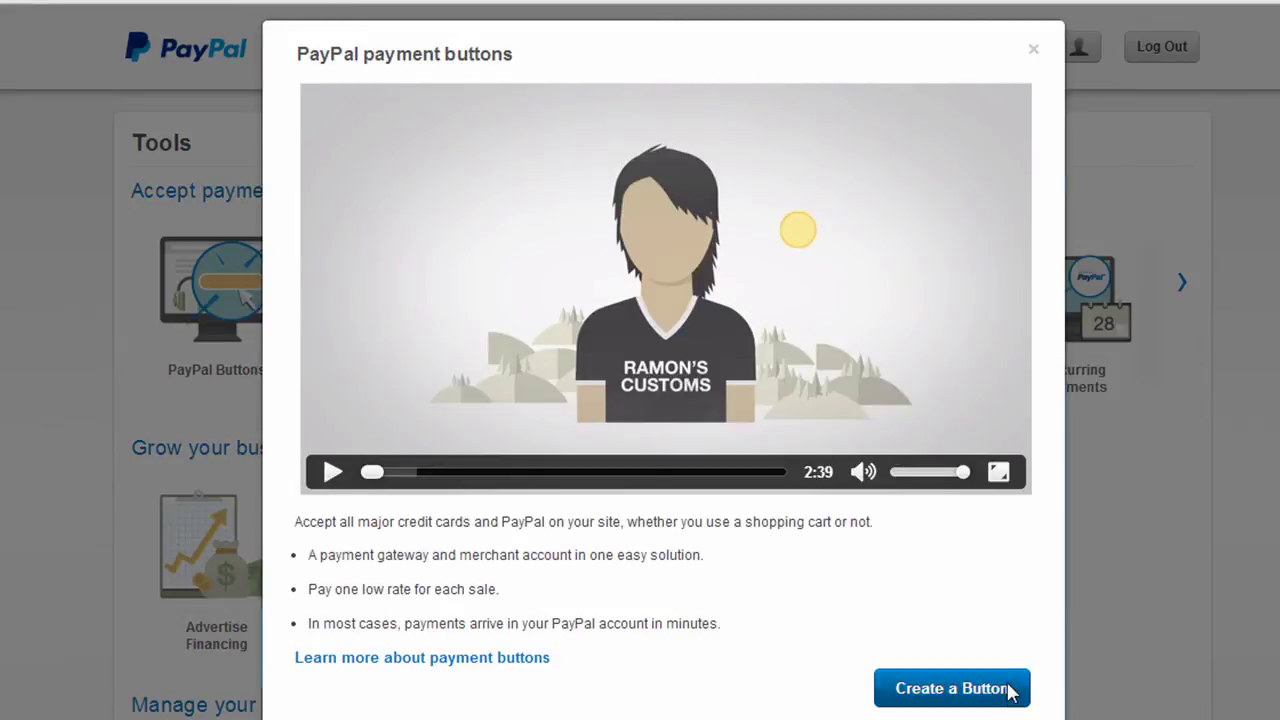
left_click(1012, 690)
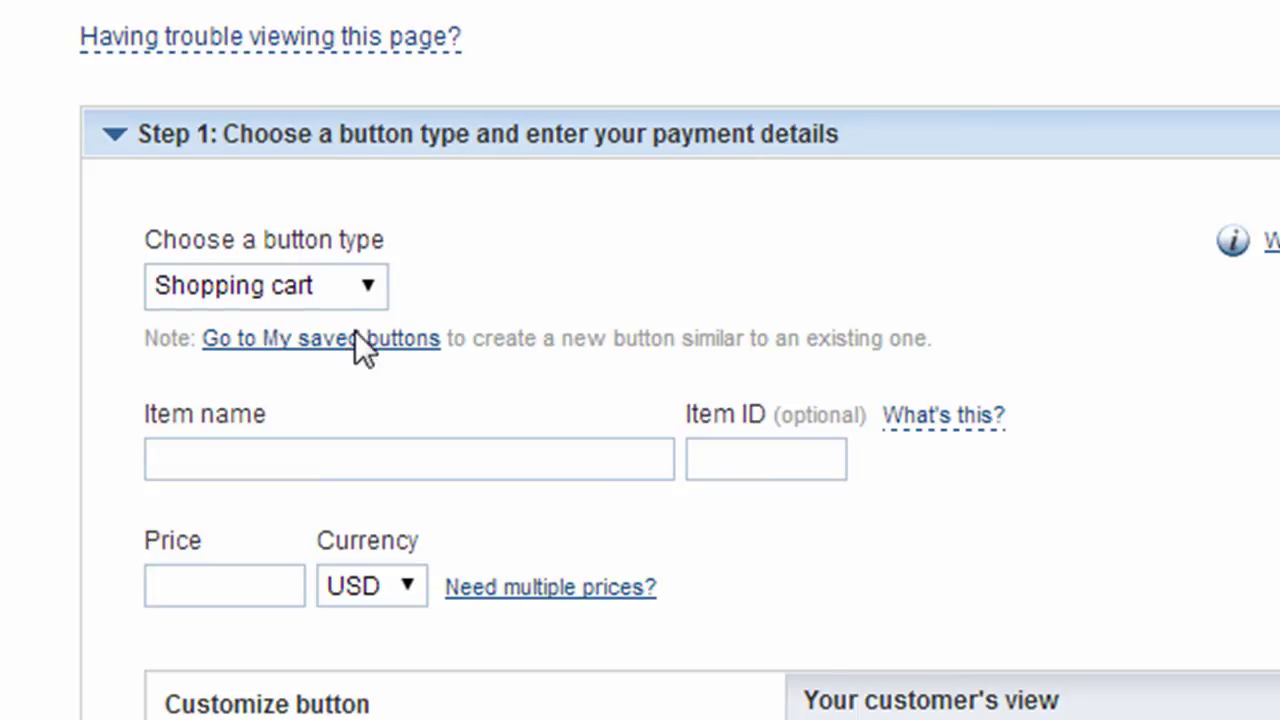
left_click(355, 335)
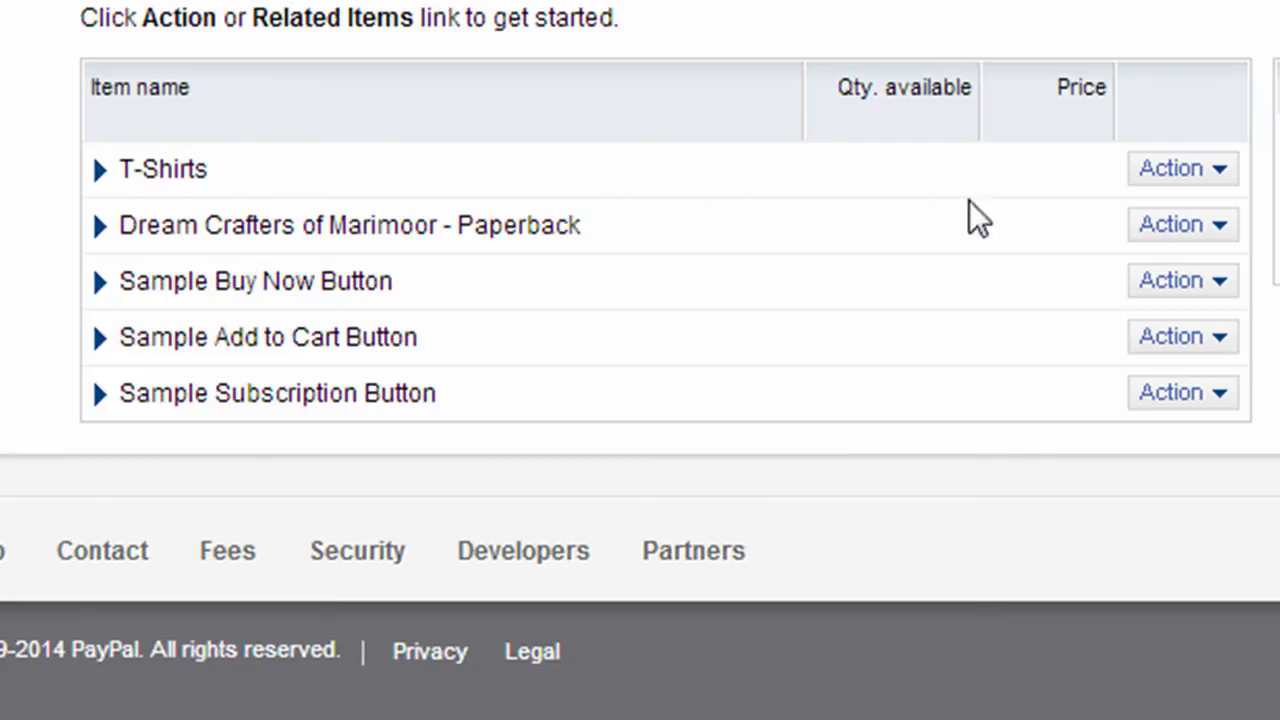
left_click(1214, 169)
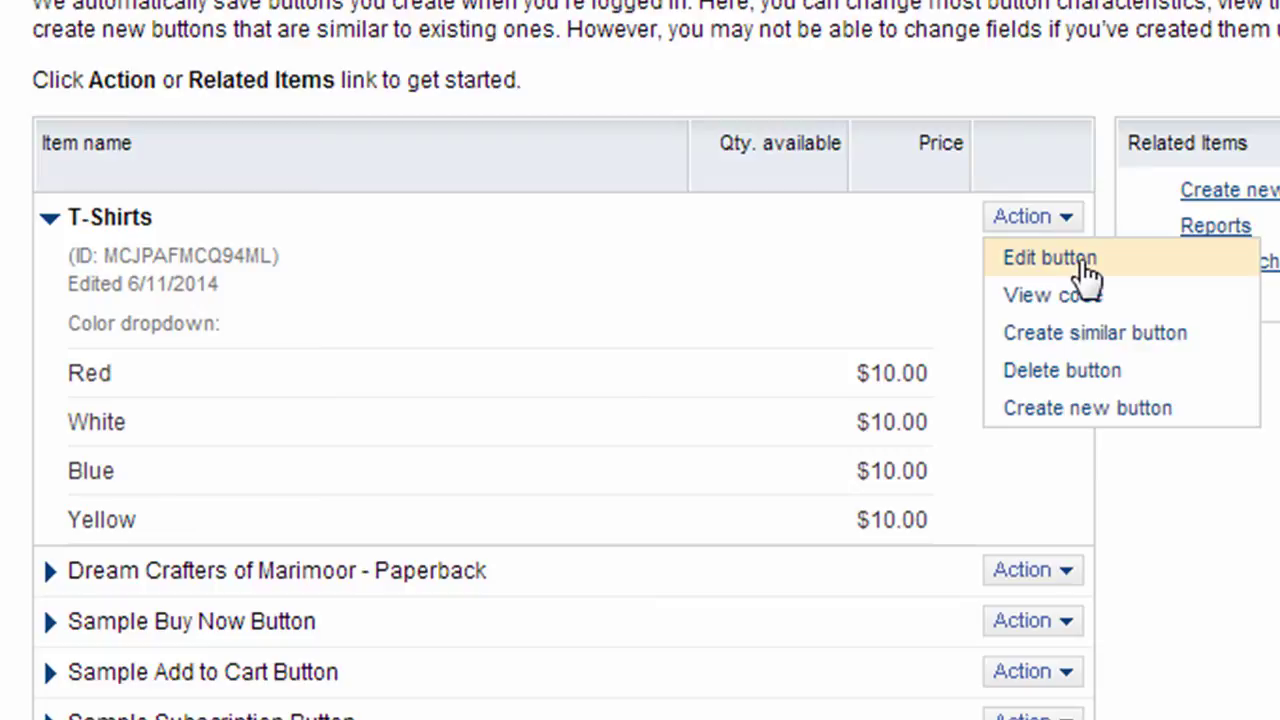
Edit the saved T-Shirts button, replace the 3.00 shipping amount with 5.00 USD, and save
left_click(1087, 268)
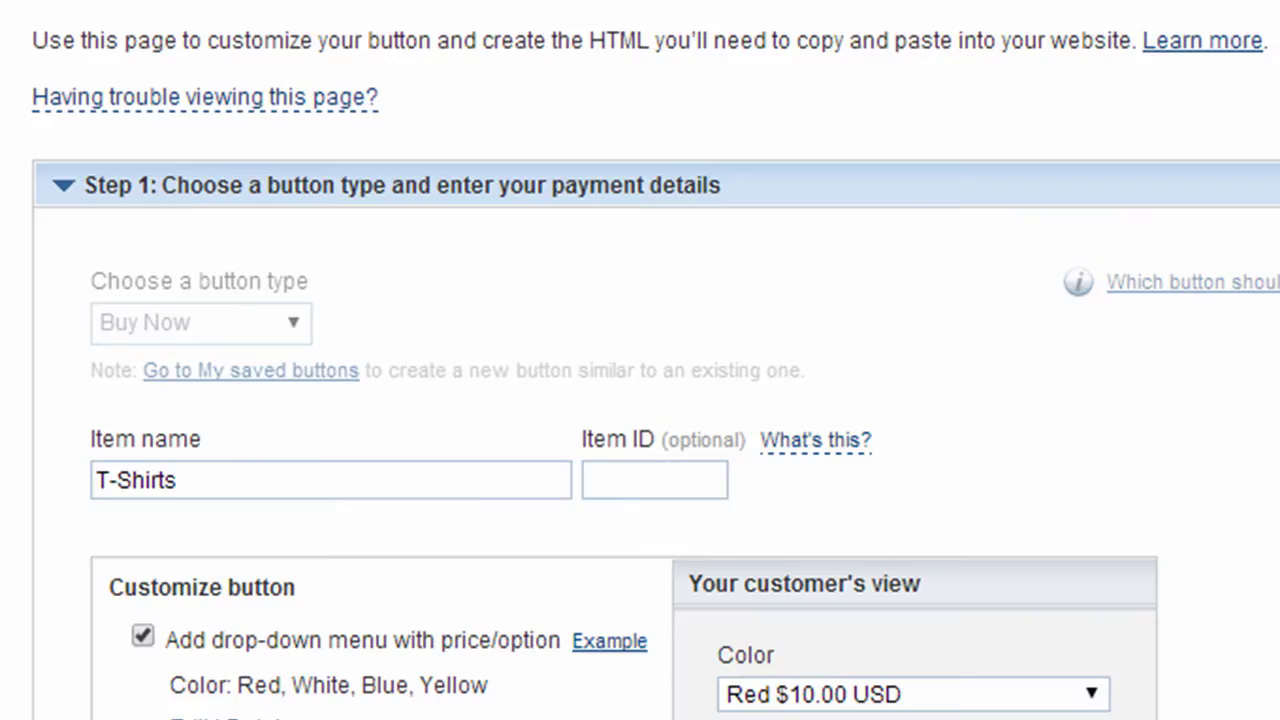
scroll(640, 360, "down", 5)
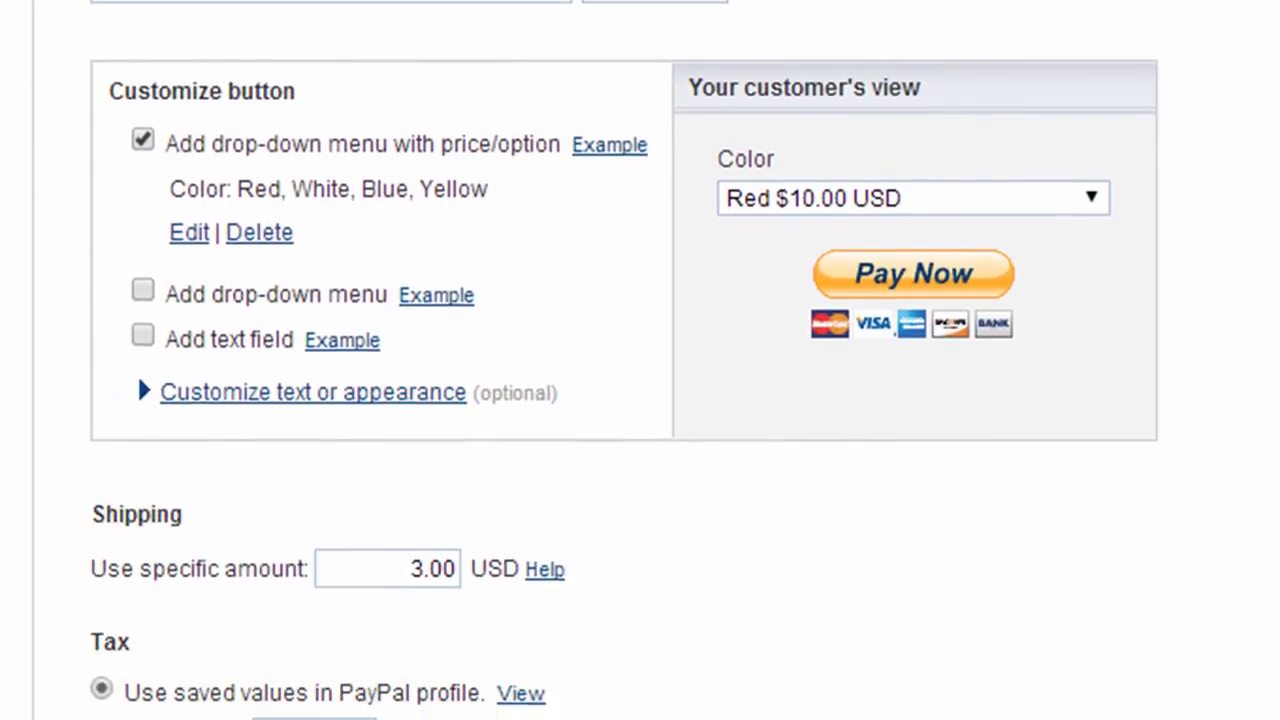
scroll(640, 360, "down", 2)
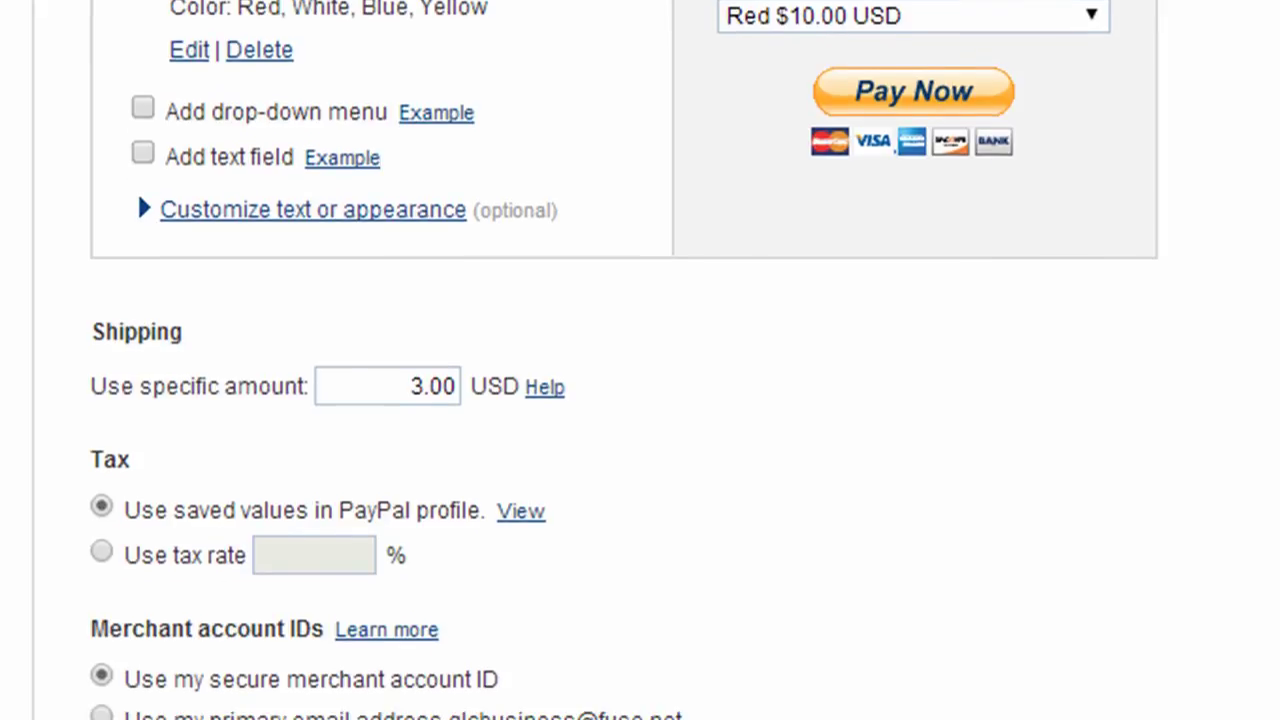
left_click(1092, 10)
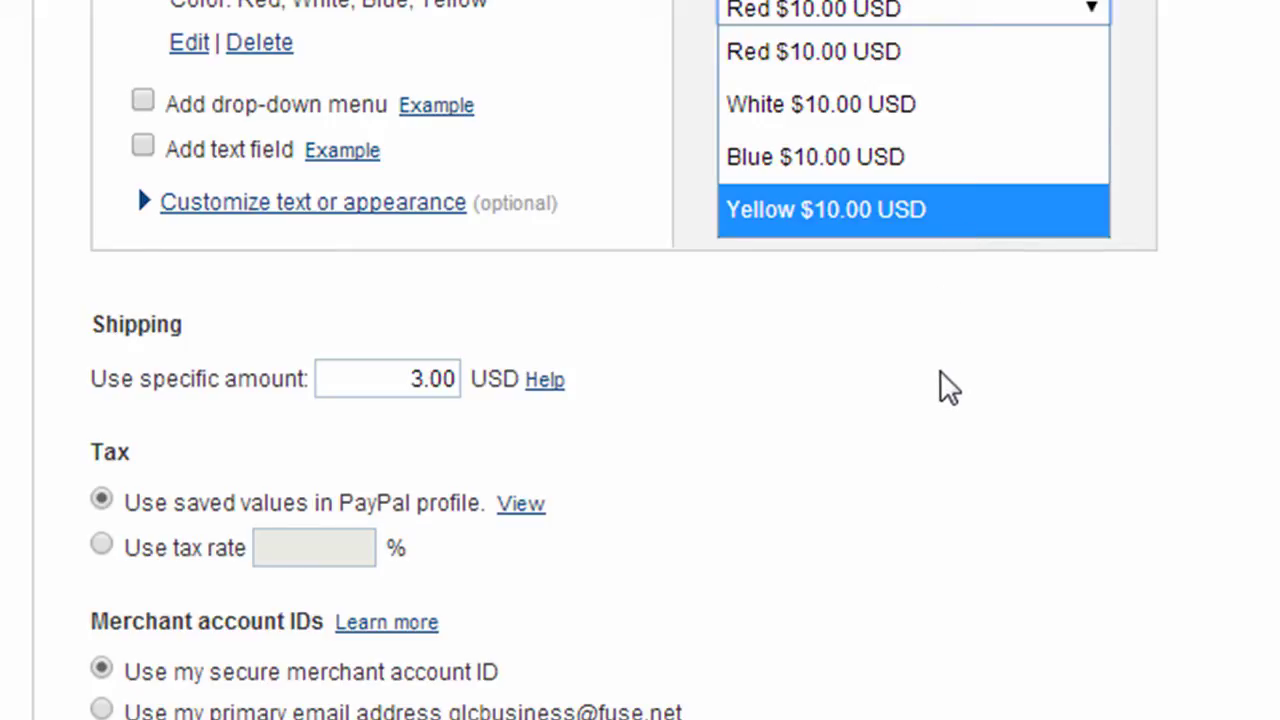
double_click(397, 376)
left_click(366, 376)
double_click(417, 376)
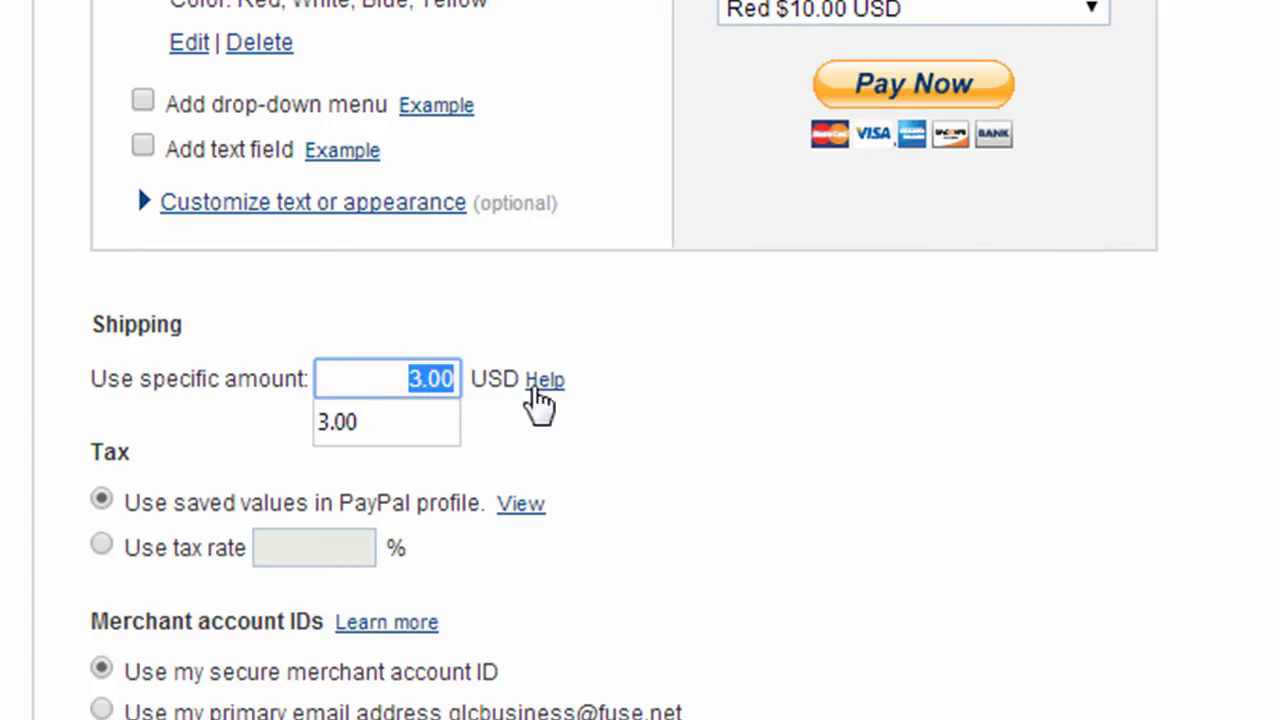
type("5.00")
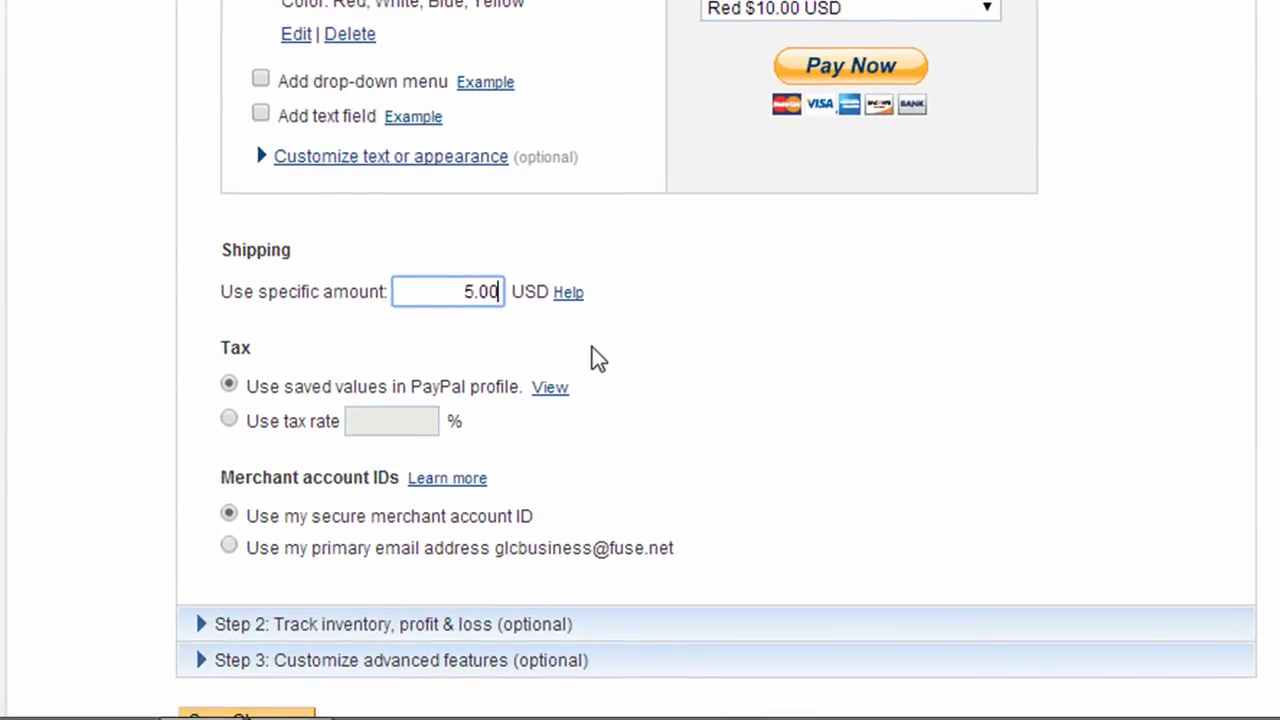
scroll(592, 357, "down", 3)
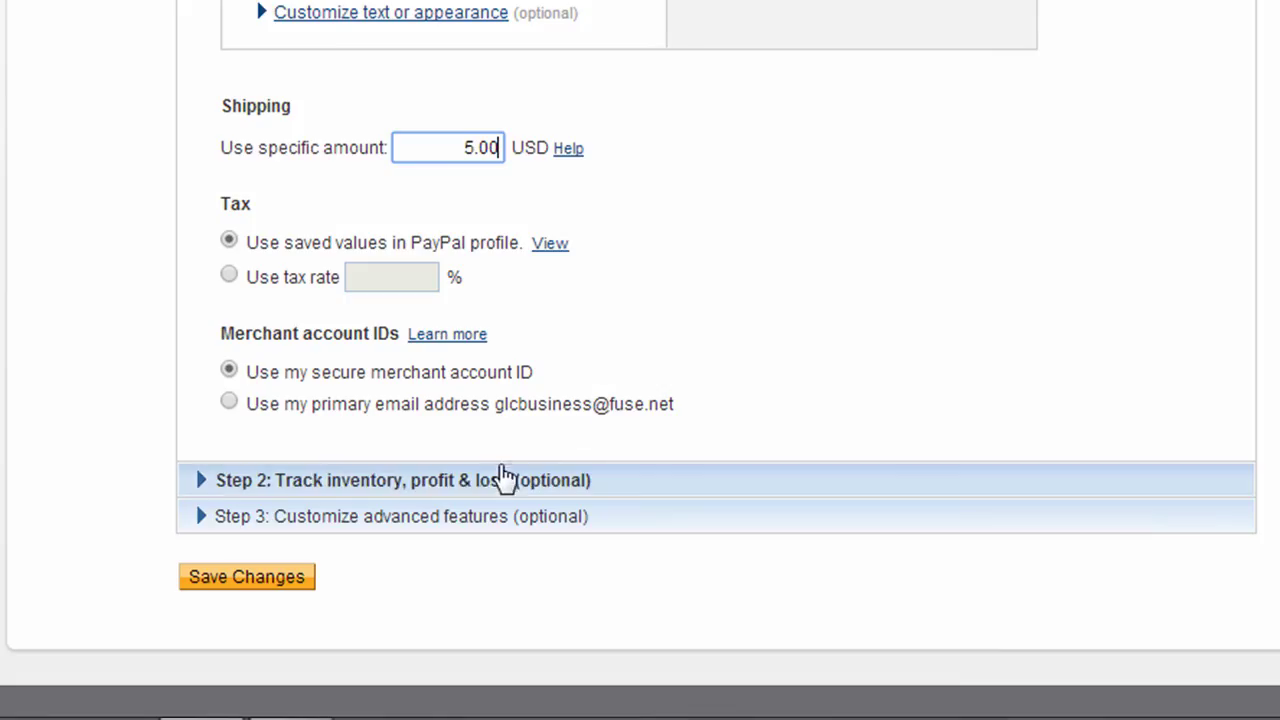
left_click(268, 590)
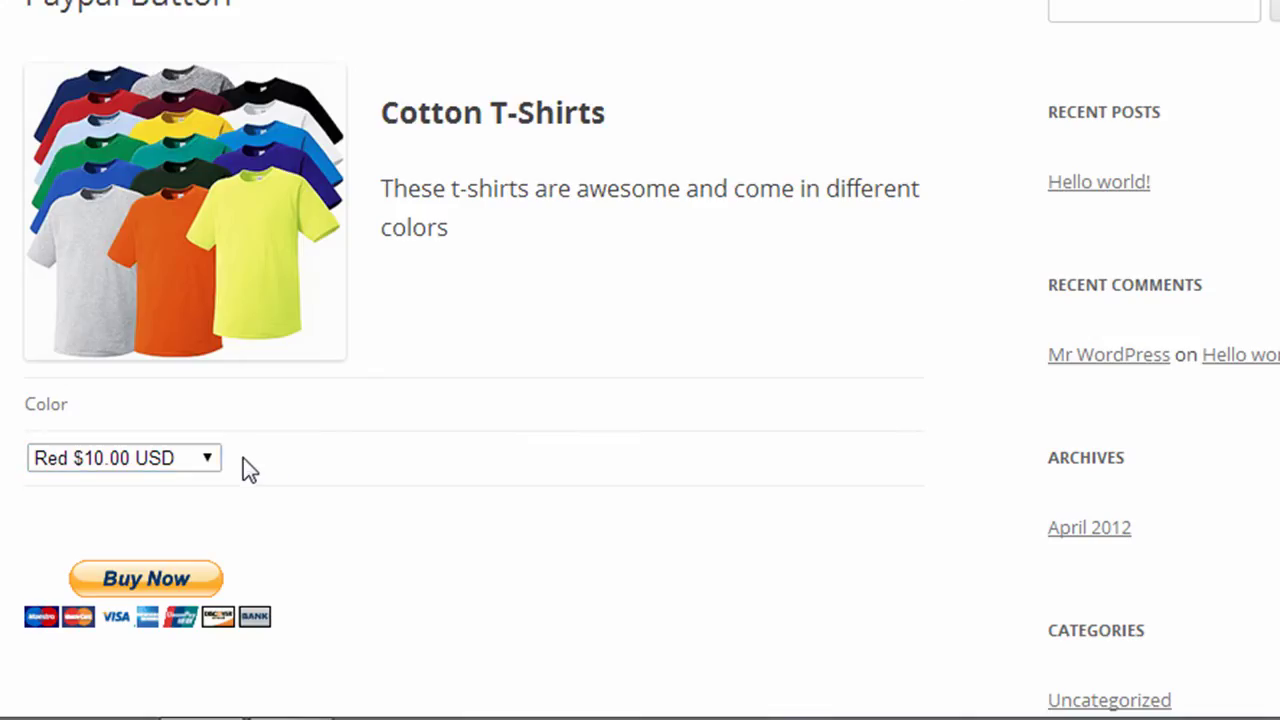
left_click(208, 458)
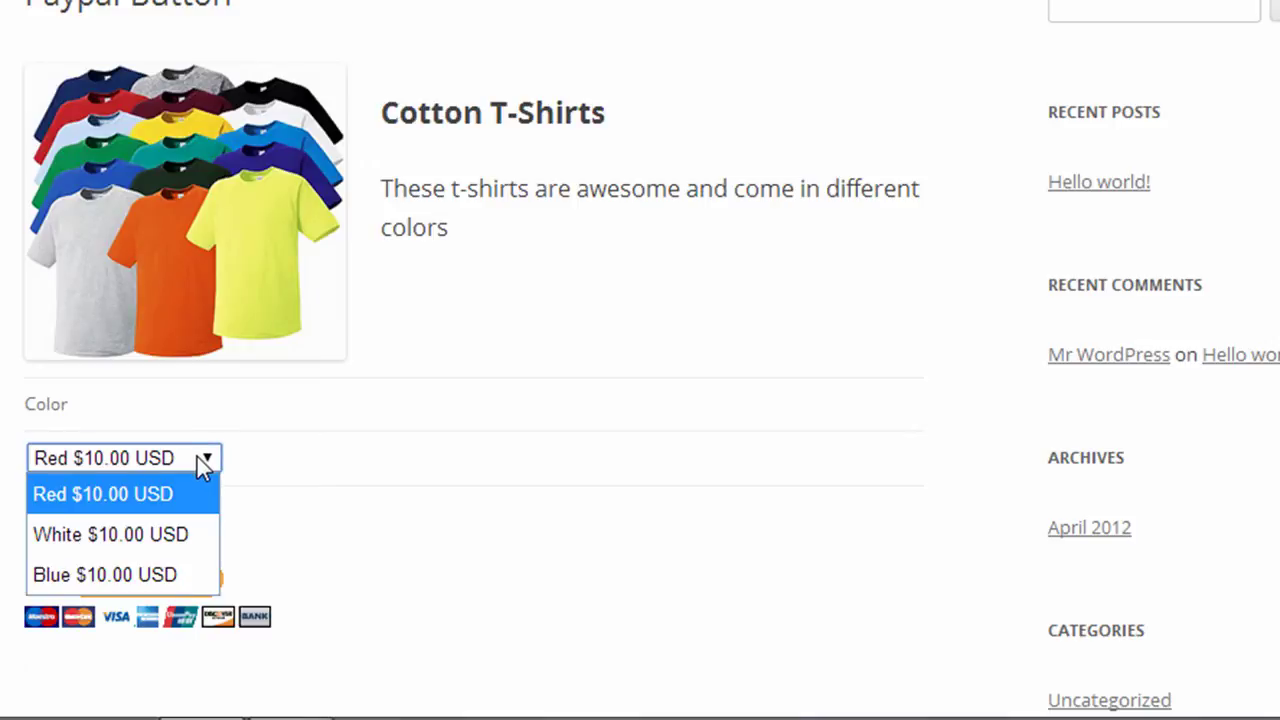
left_click(282, 540)
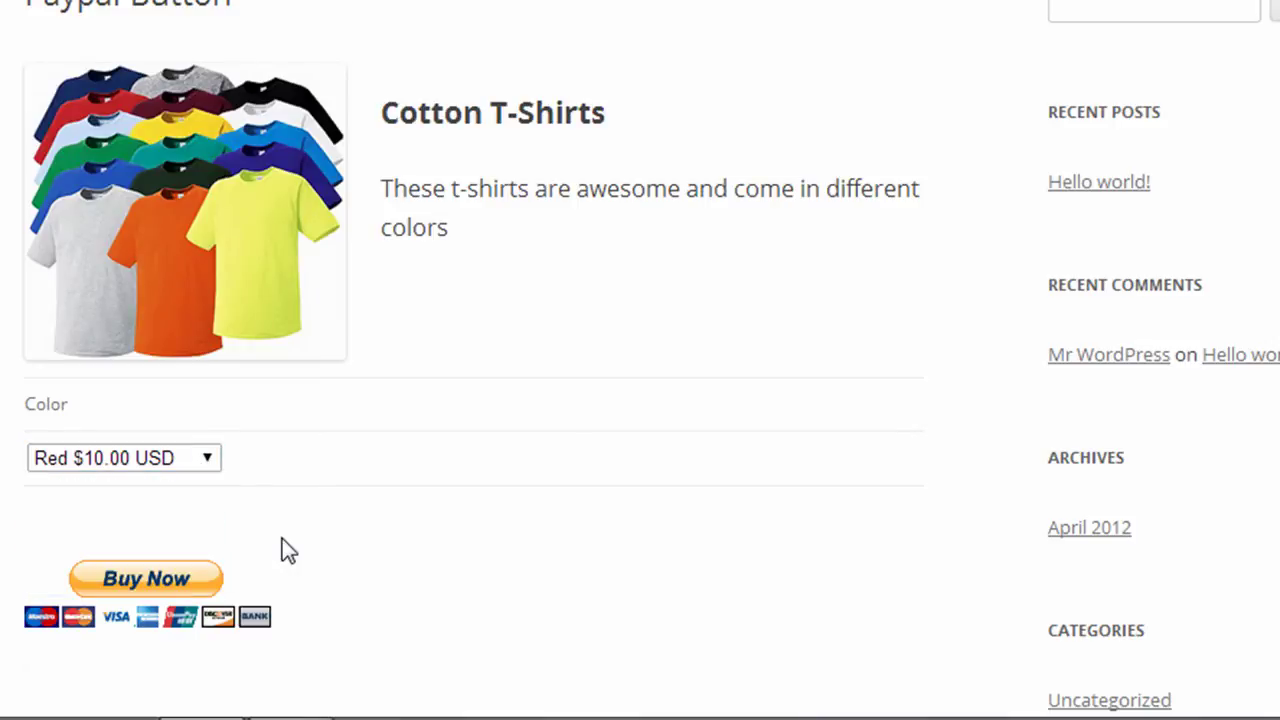
left_click(210, 462)
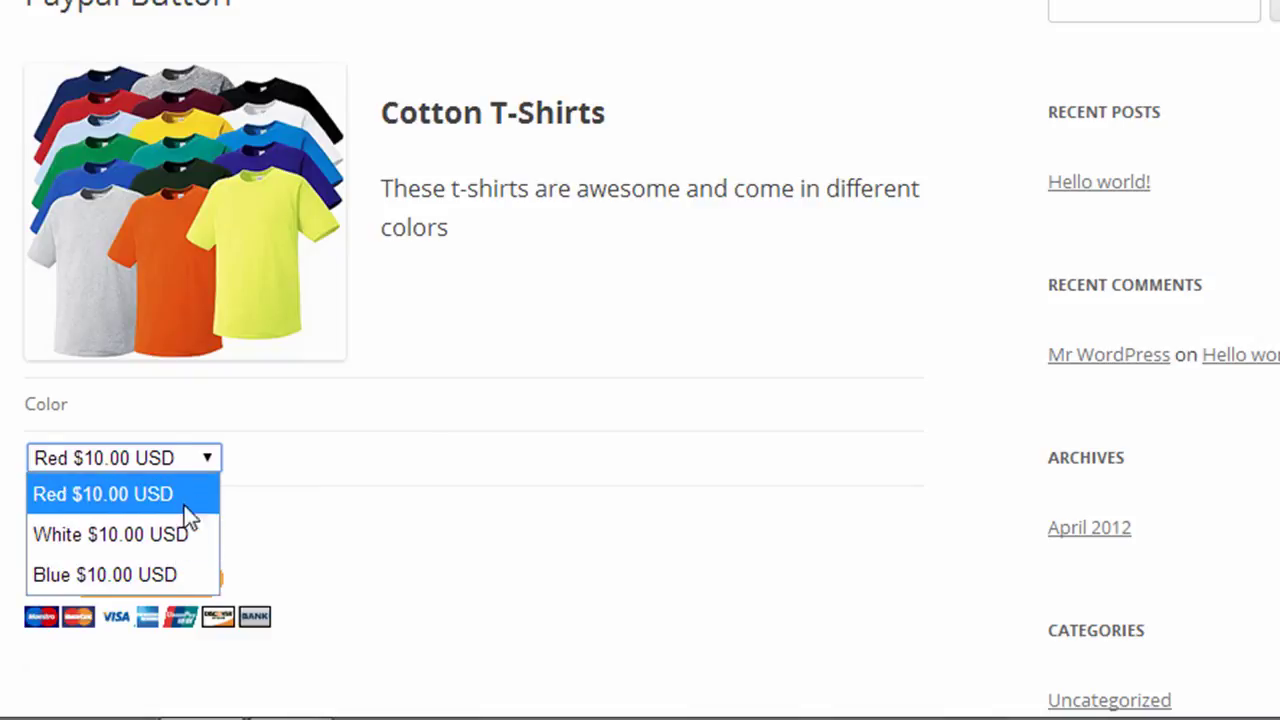
left_click(335, 547)
left_click(200, 580)
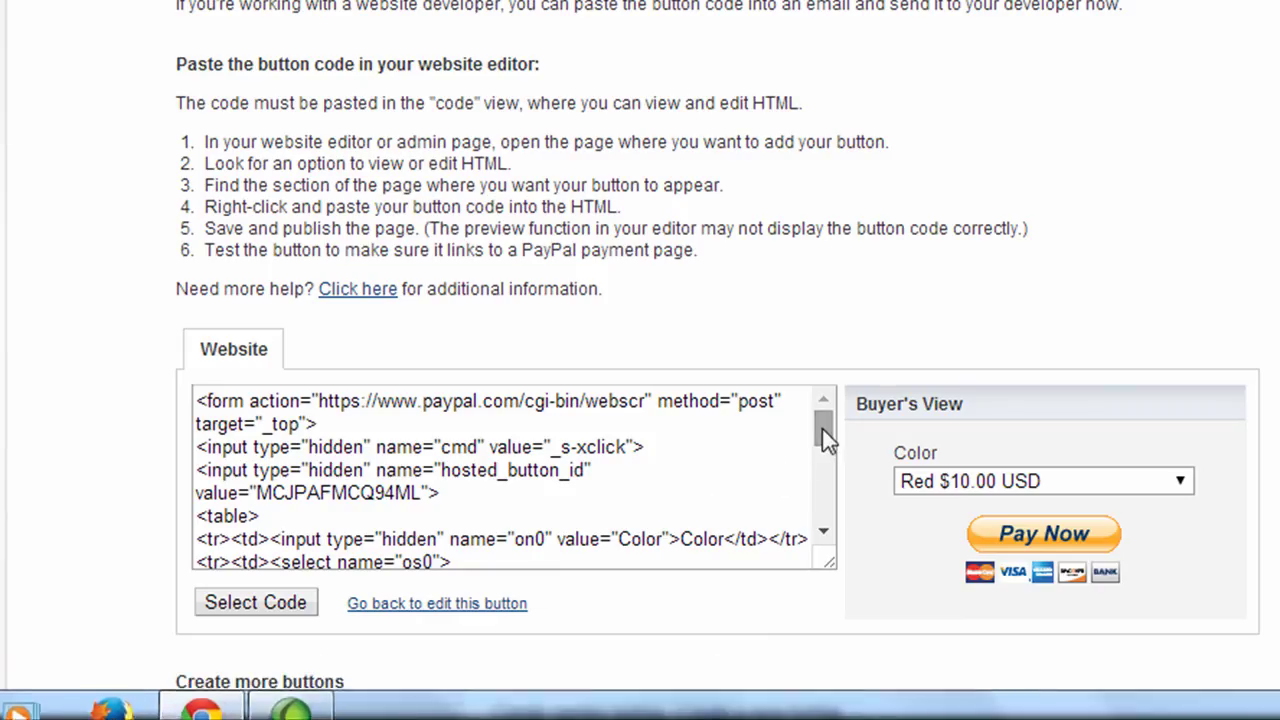
Scroll the Website code box and select all of the updated button code
left_click_drag(822, 428, 822, 463)
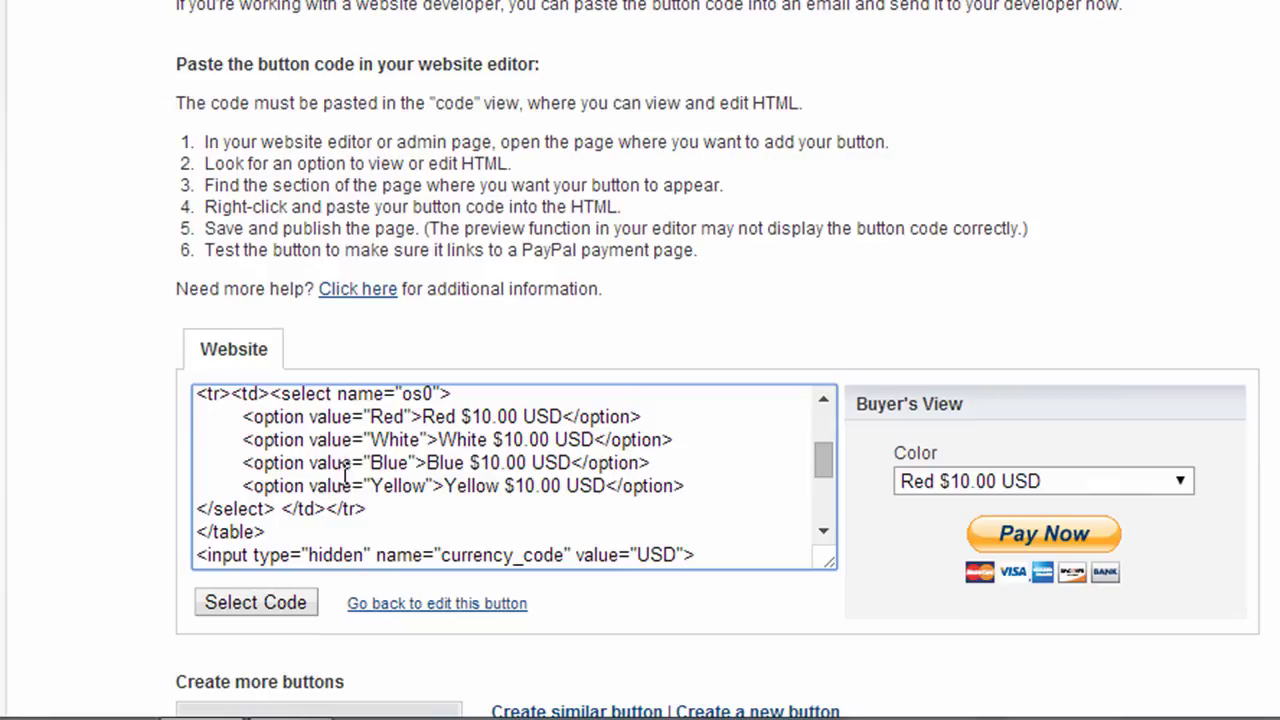
left_click(303, 604)
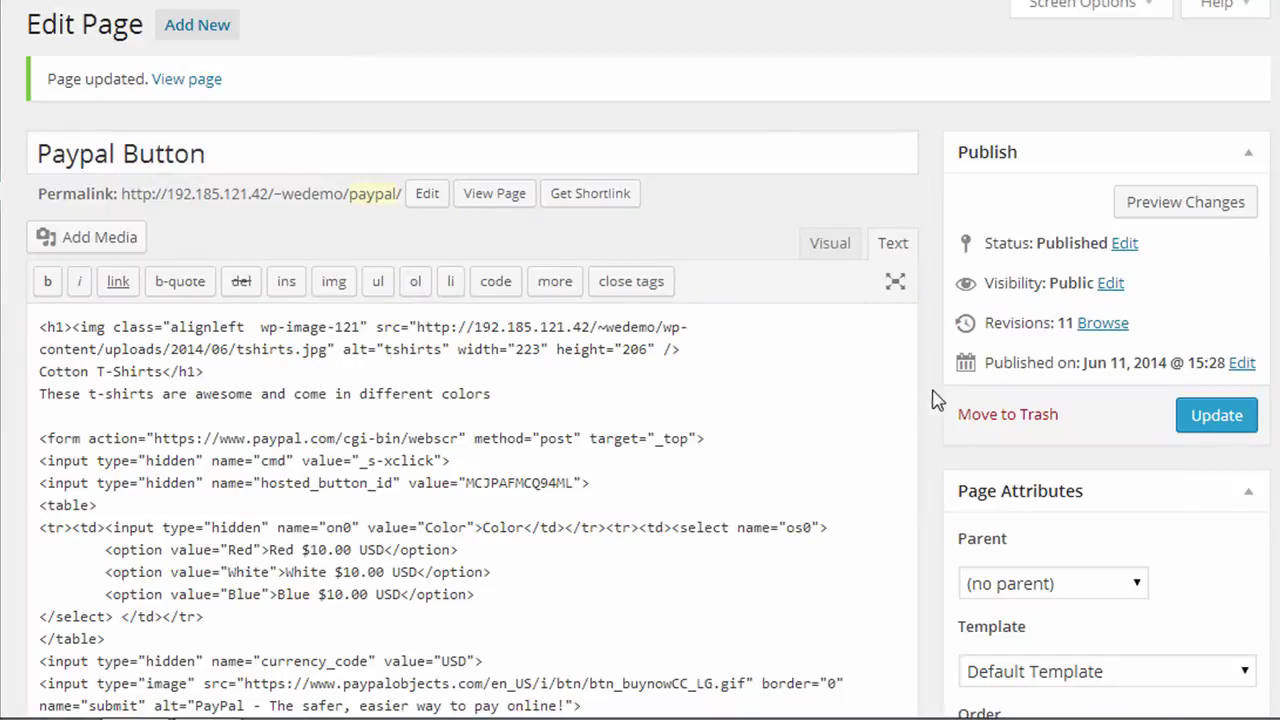
Paste the new button code over the old <form>…</form> block and update the page
scroll(470, 450, "down", 2)
left_click_drag(97, 574, 39, 262)
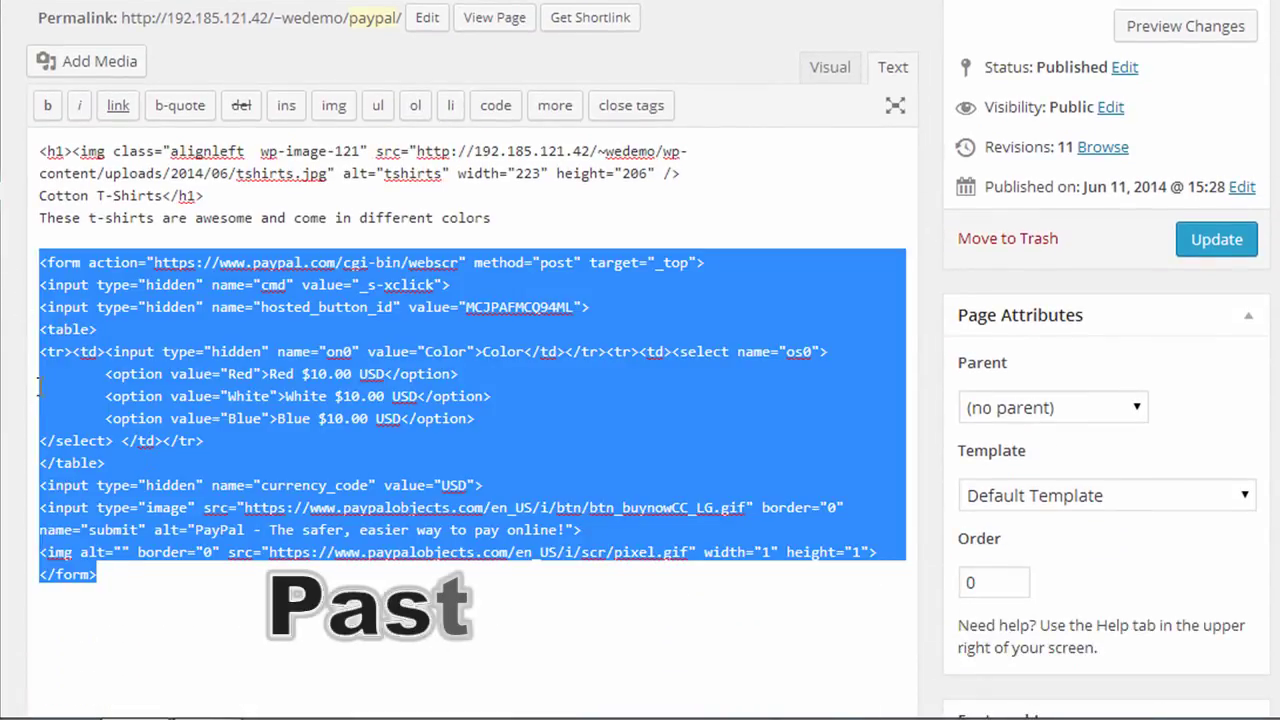
type("<form action=\"https://www.paypal.com/cgi-bin/webscr\" method=\"post\" target=\"_top\"> <input type=\"hidden\" name=\"cmd\" value=\"_s-xclick\"> <input type=\"hidden\" name=\"hosted_button_id\" value=\"MCJPAFMCQ94ML\"> <table> <tr><td><input type=\"hidden\" name=\"on0\" value=\"Color\">Color</td></tr><tr><td><select name=\"os0\"> \t<option value=\"Red\">Red $10.00 USD</option> \t<option value=\"White\">White $10.00 USD</option> \t<option value=\"Blue\">Blue $10.00 USD</option> \t<option value=\"Yellow\">Yellow $10.00 USD</option> </select> </td></tr> </table> <input type=\"hidden\" name=\"currency_code\" value=\"USD\"> <input type=\"image\" src=\"https://www.paypalobjects.com/en_US/i/btn/btn_paynowCC_LG.gif\" border=\"0\" name=\"submit\" alt=\"PayPal - The safer, easier way to pay online!\"> <img alt=\"\" border=\"0\" src=\"https://www.paypalobjects.com/en_US/i/scr/pixel.gif\" width=\"1\" height=\"1\"> </form>")
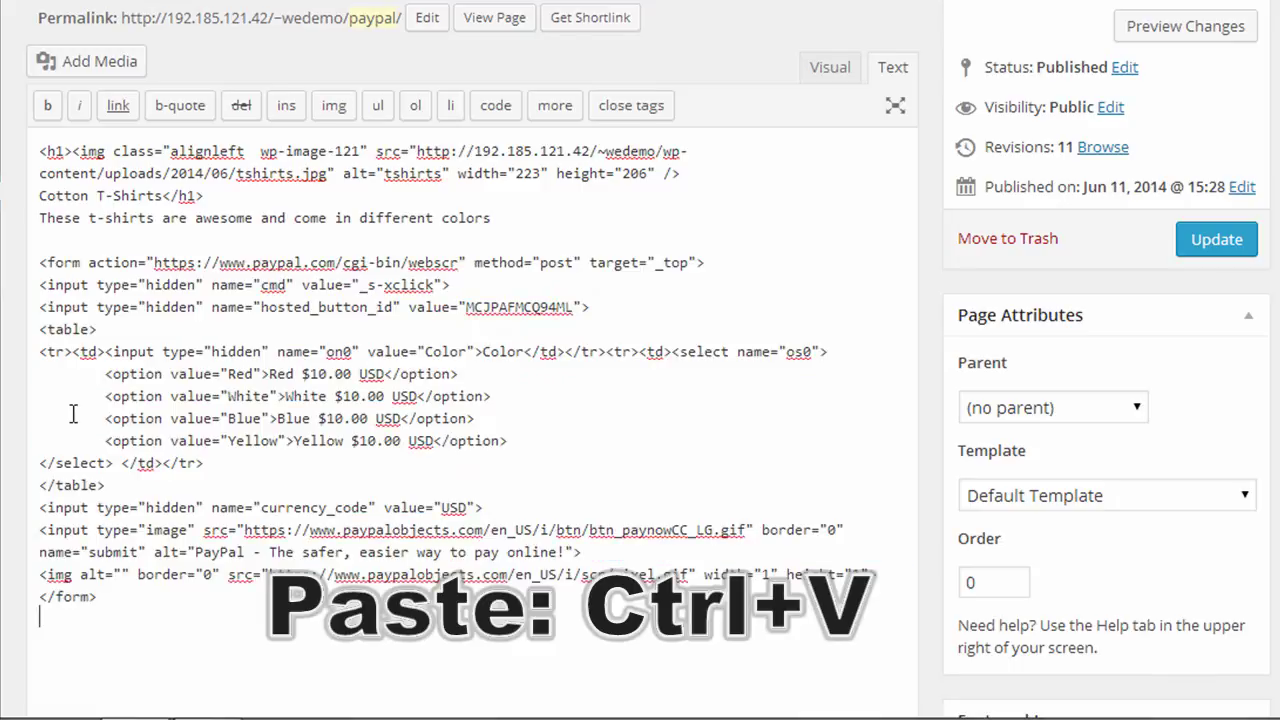
left_click(1198, 244)
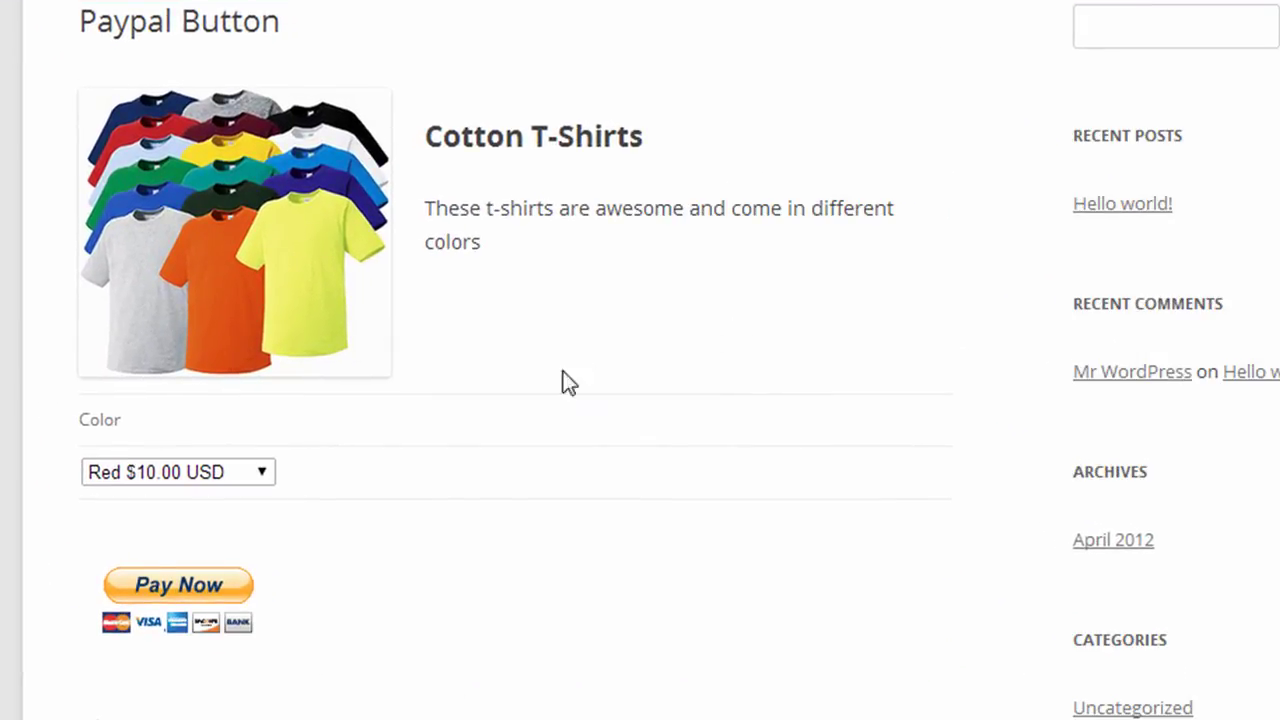
On the live page, pick White $10.00 USD from the Color choices and click Buy Now
left_click(178, 472)
left_click(354, 459)
left_click(259, 473)
left_click(446, 428)
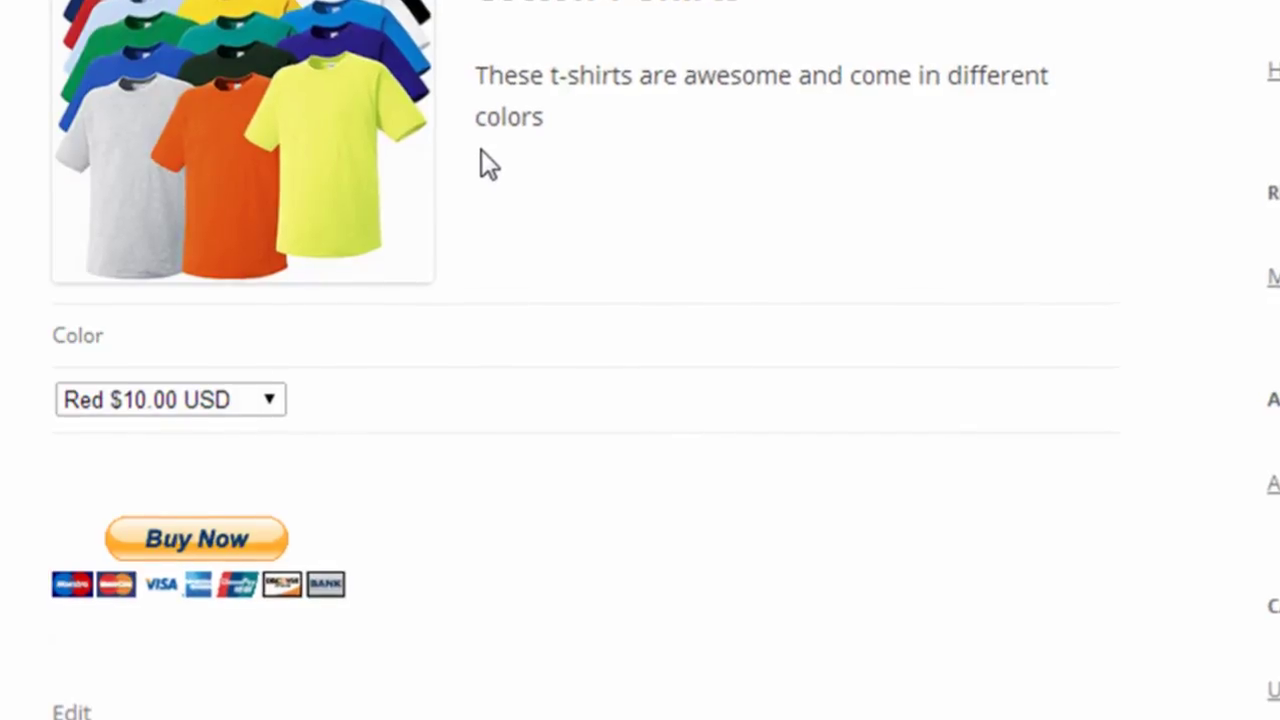
left_click(291, 405)
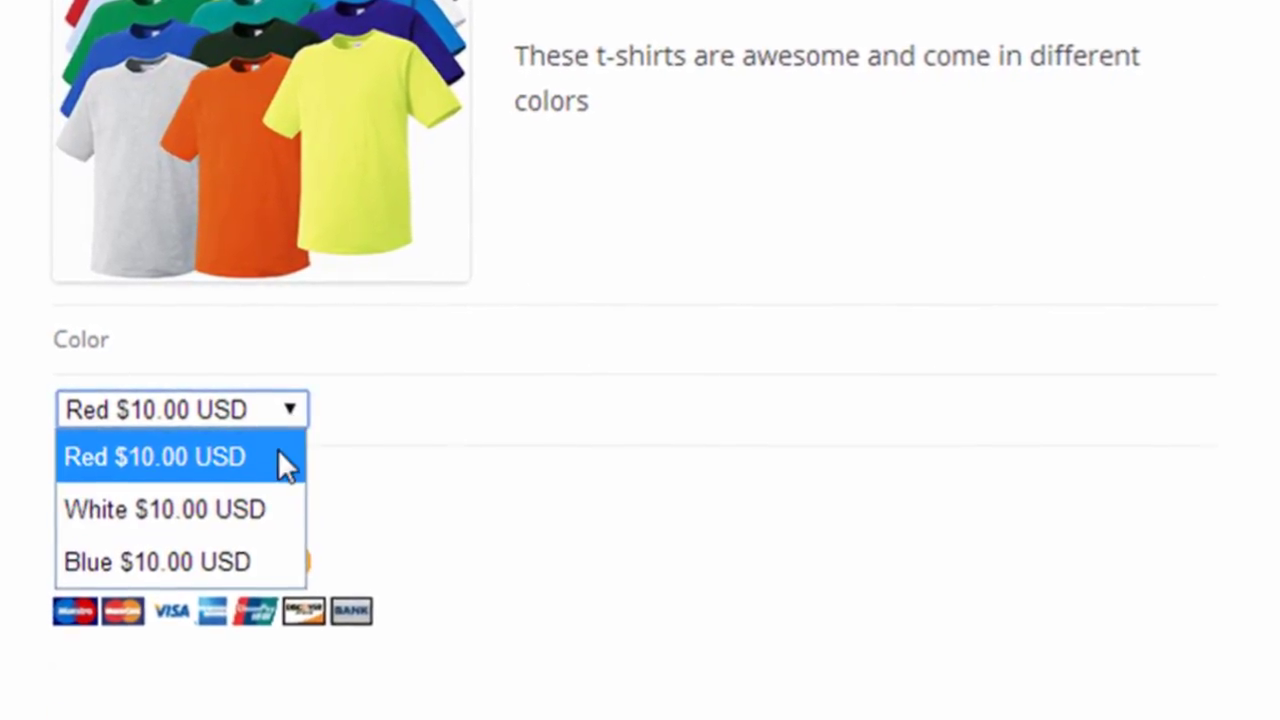
left_click(282, 505)
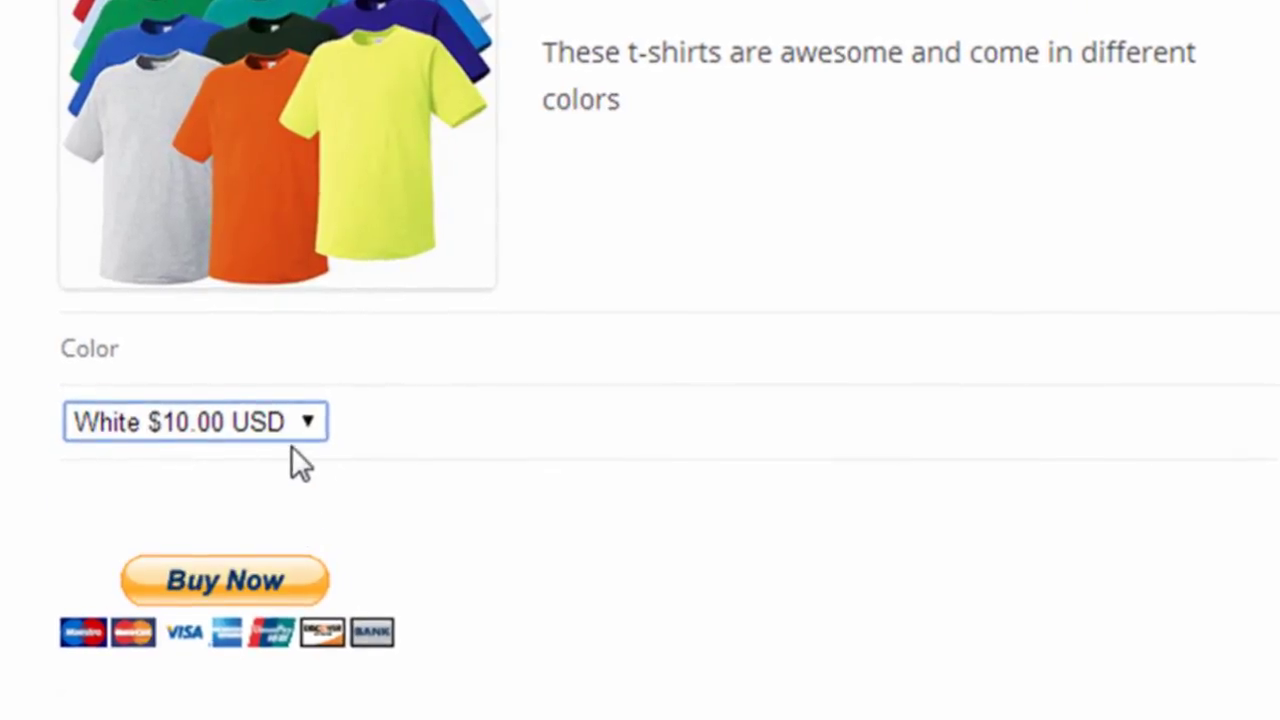
left_click(257, 598)
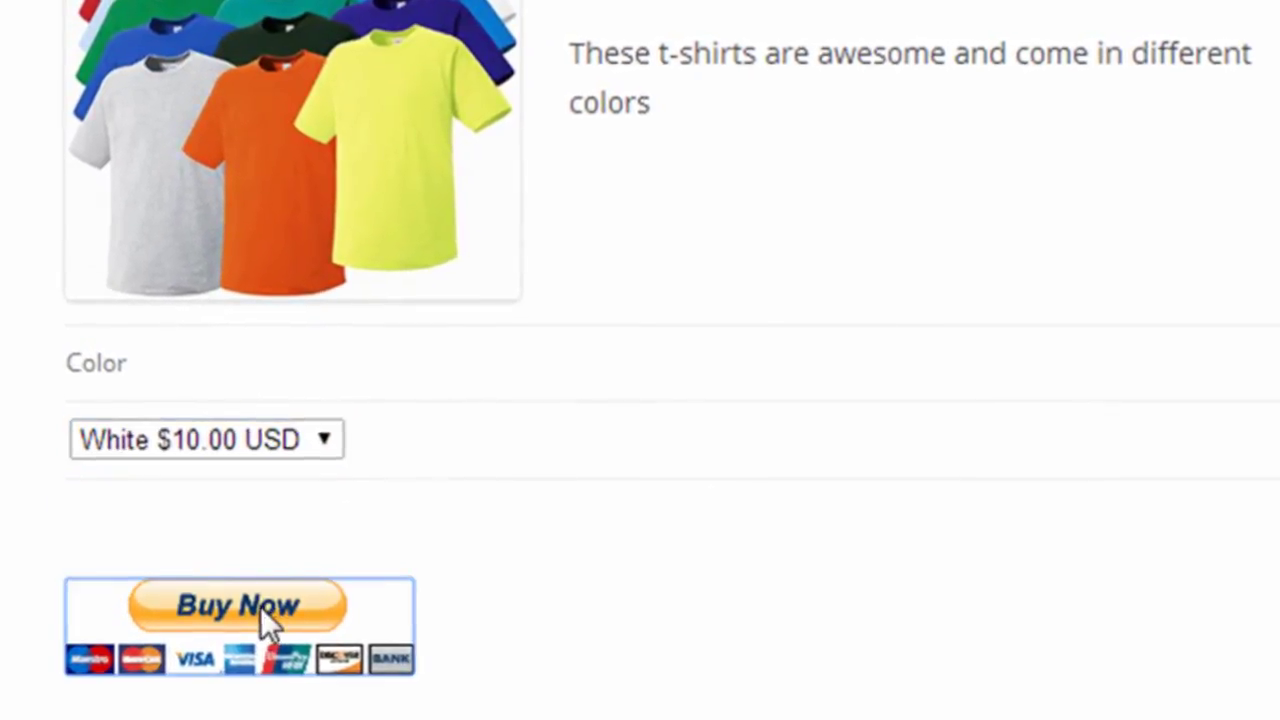